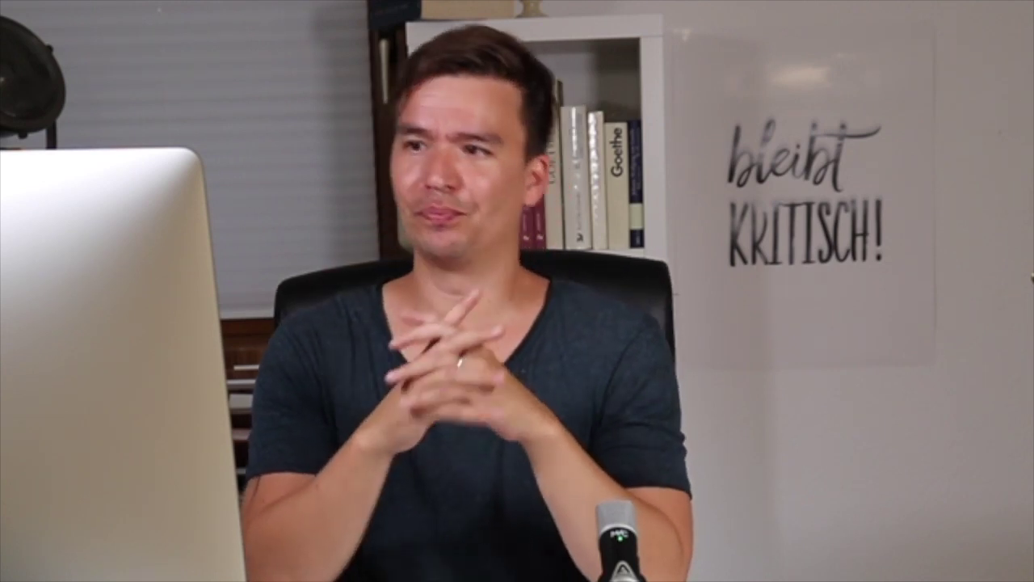
- Scroll the poem document down slightly, beside the new notes document
scroll(250, 249, "down", 2)
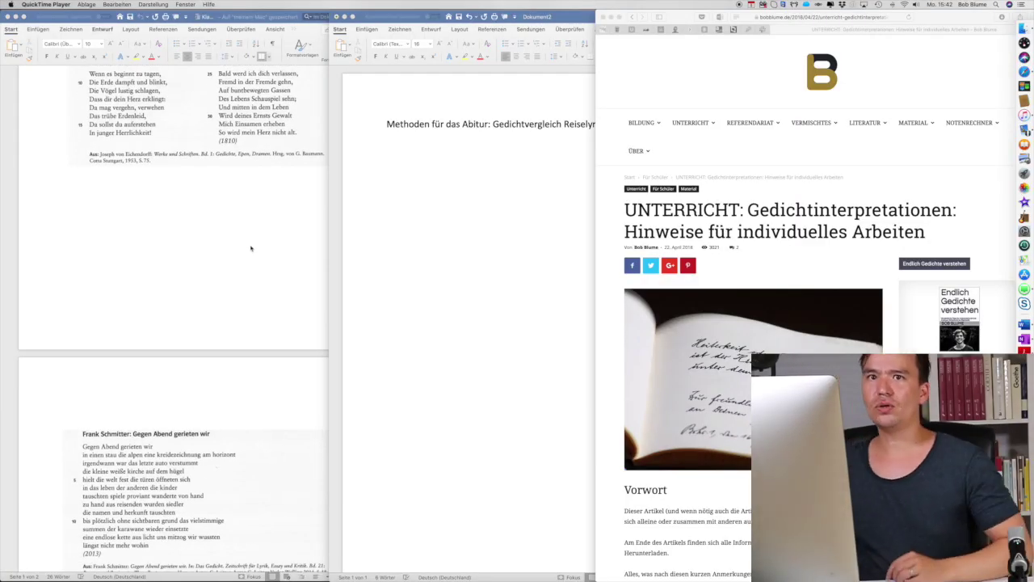
- Scroll the poem document back up to the Aufgabe line and bring Dokument2 to the front
scroll(250, 247, "up", 5)
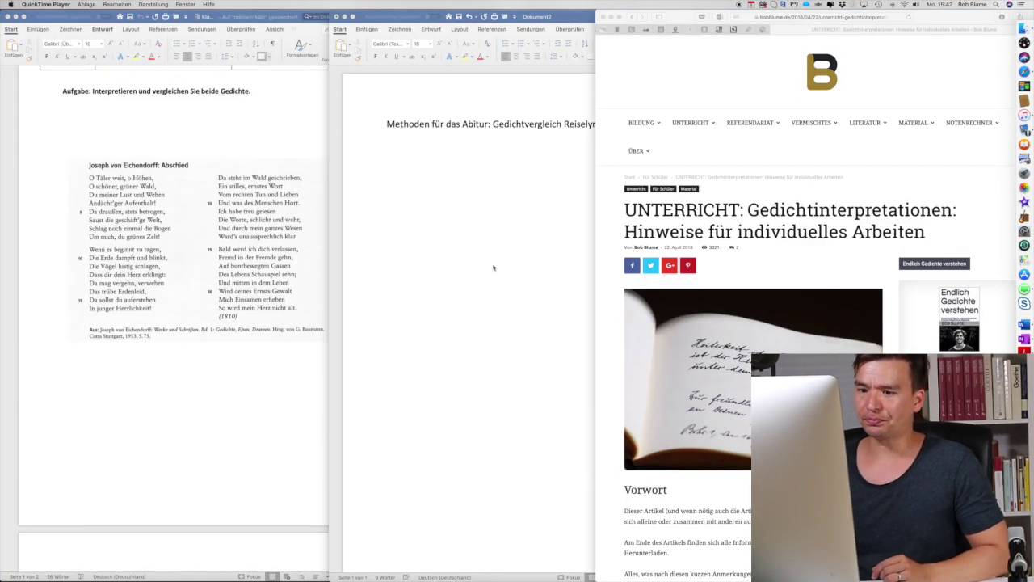
left_click(494, 265)
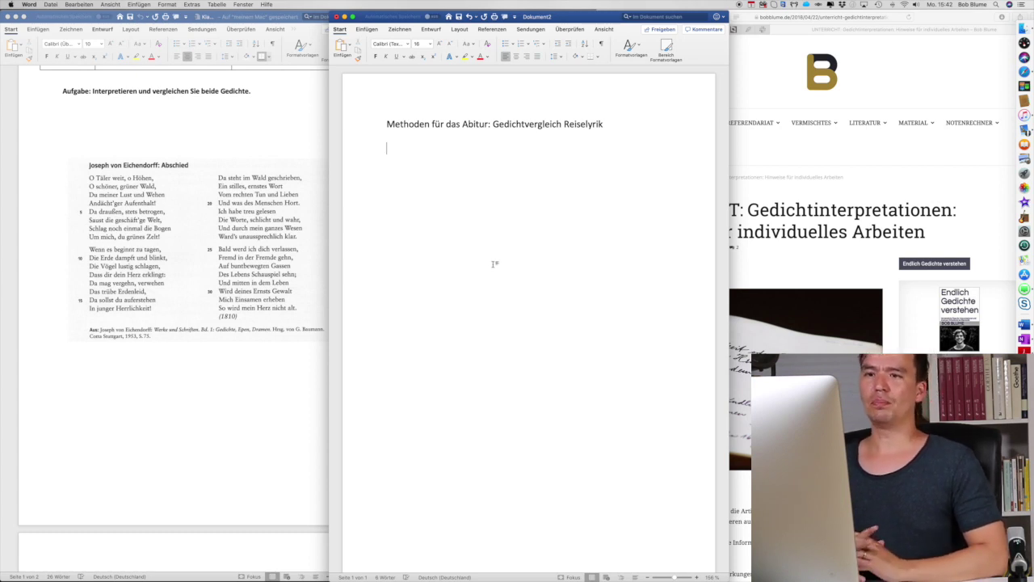
- Below the title, type notes 'Hymnisch!', 'Interjektionen als Verweis auf die Feier der Natur', 'Wiederholungen bzw. Geminatio'
key("Return")
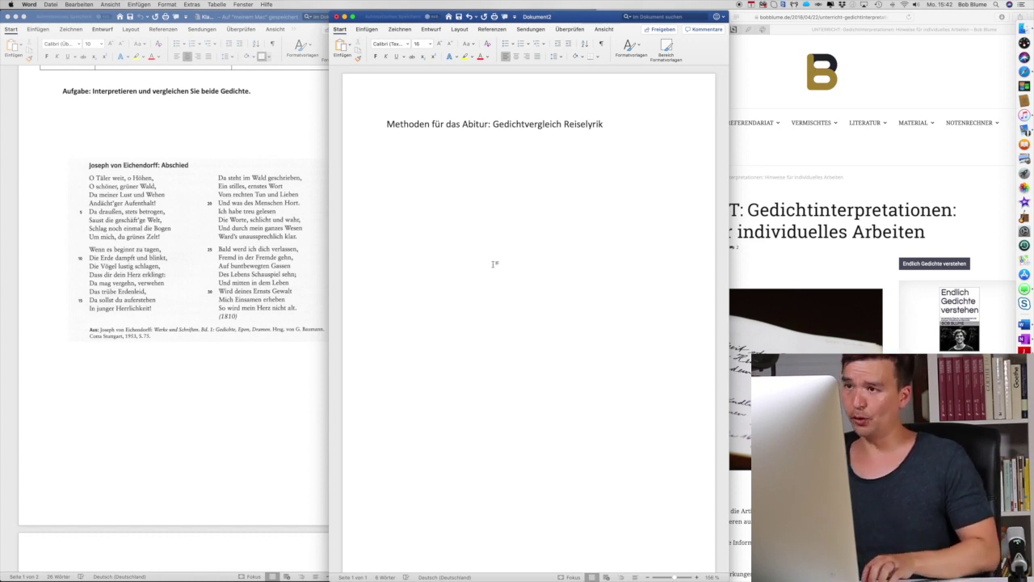
type("Hymnis")
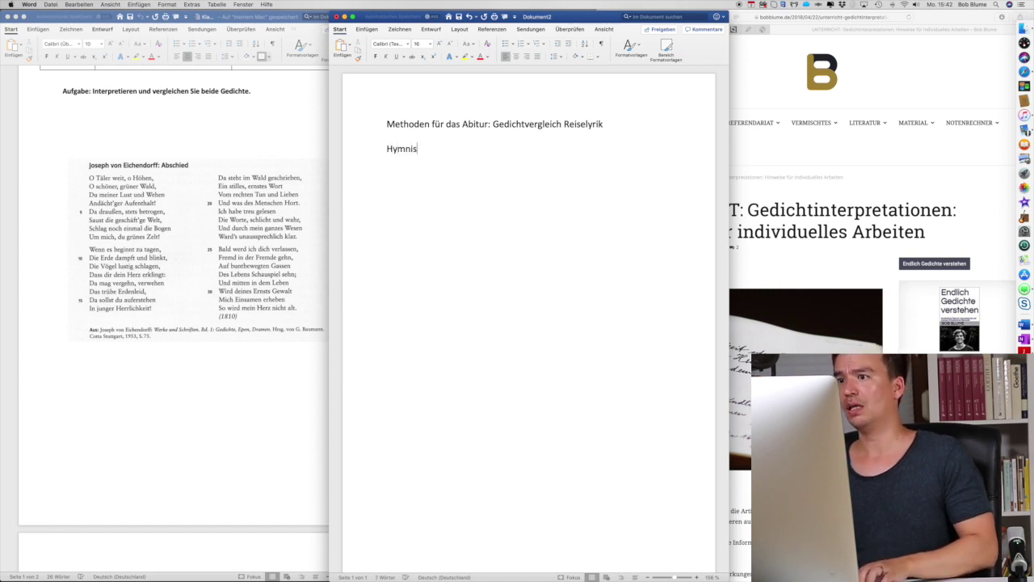
type(" Interke")
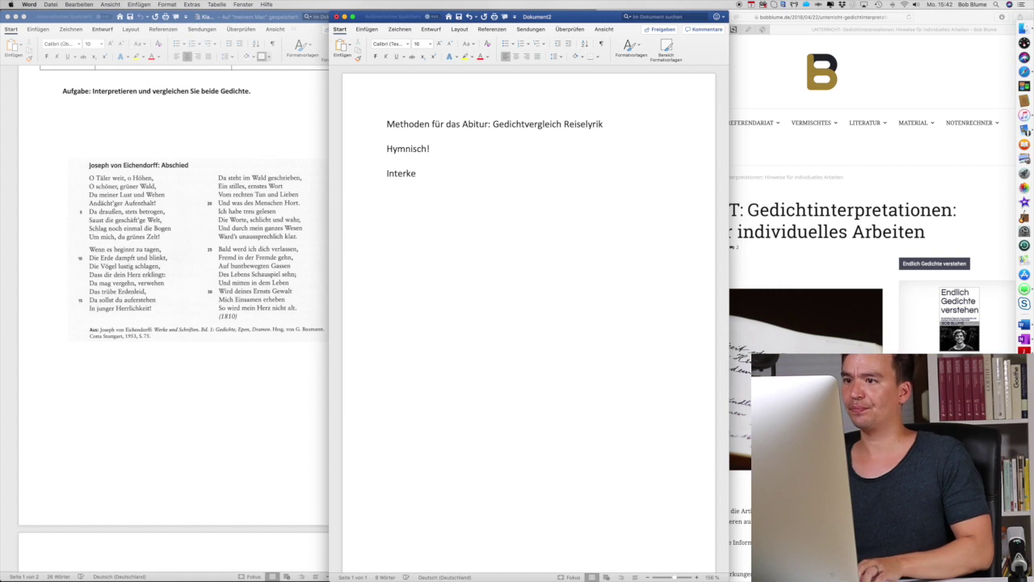
key("BackSpace")
key("BackSpace")
type("jektion")
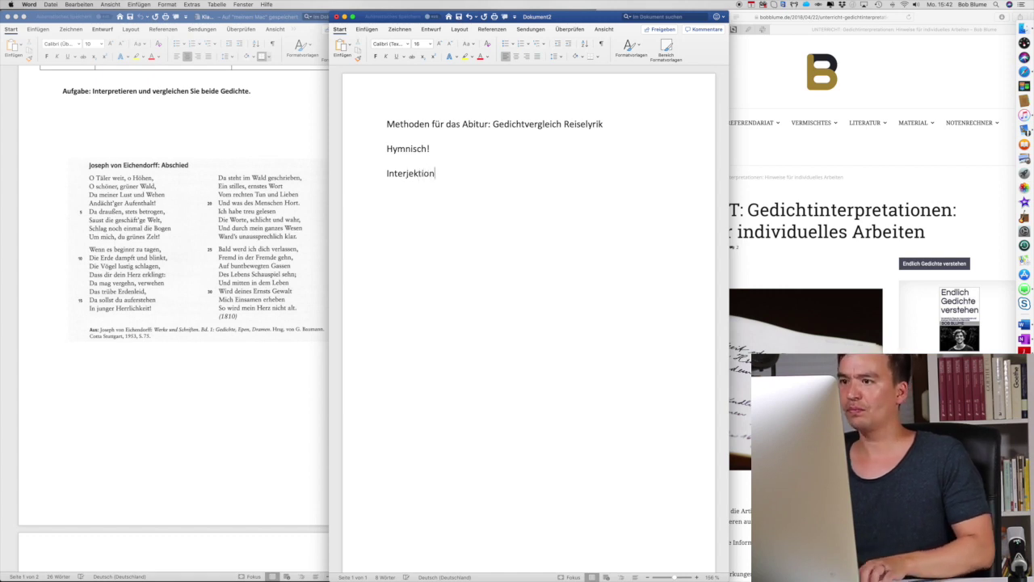
type("en als Verweis auf die Fe")
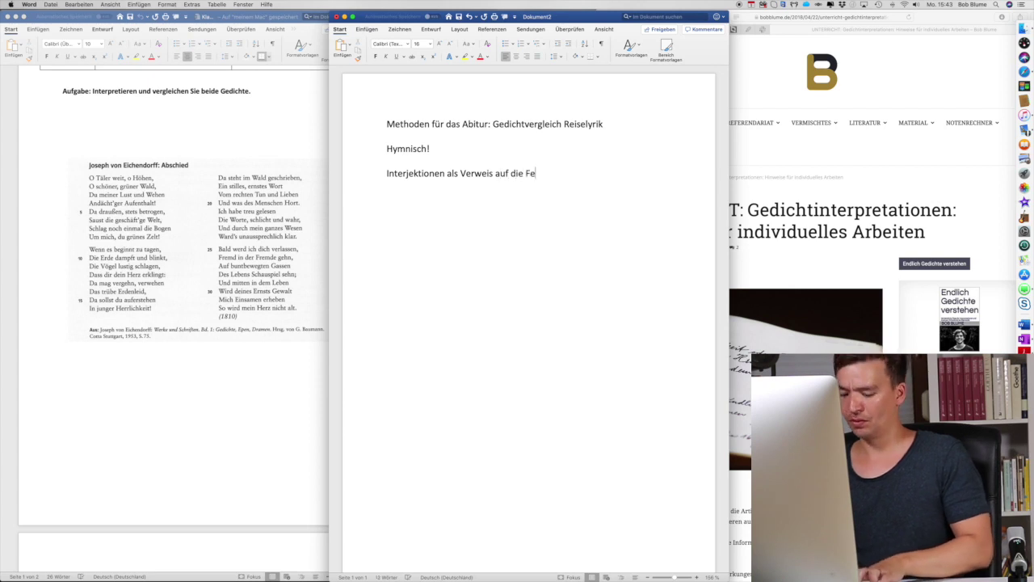
type(" der Natur!")
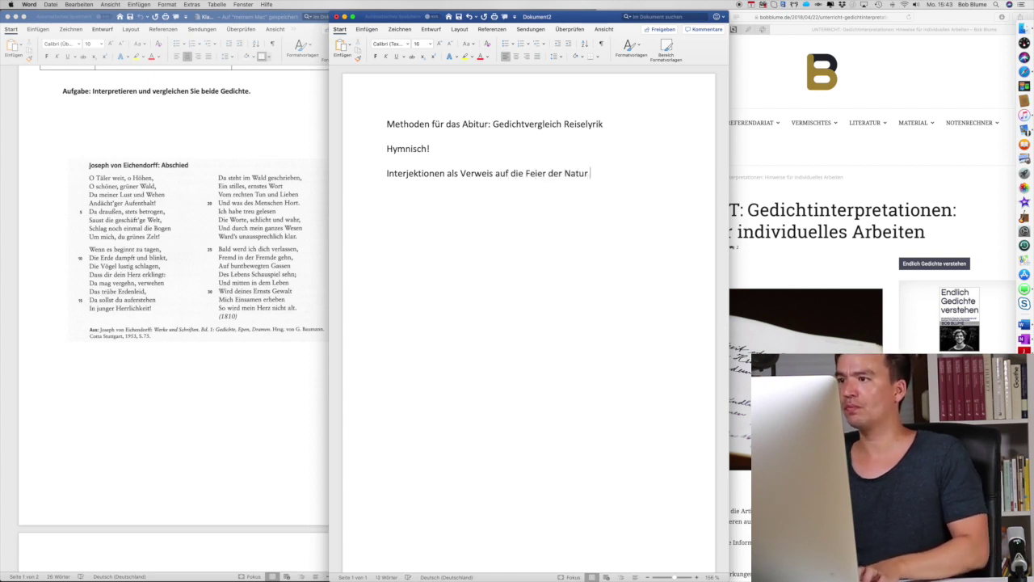
key("BackSpace")
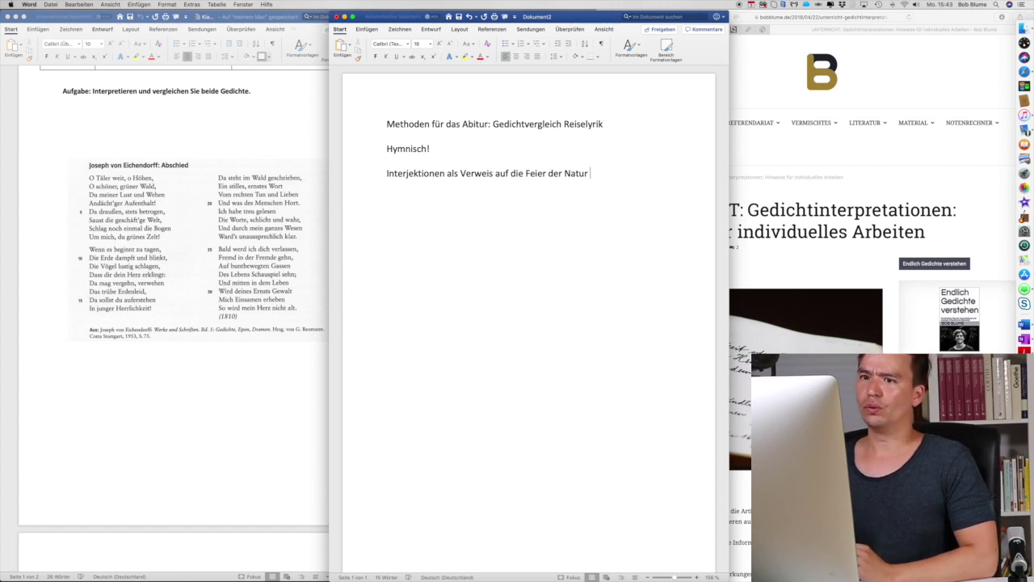
key("Return")
type("Wiederholu")
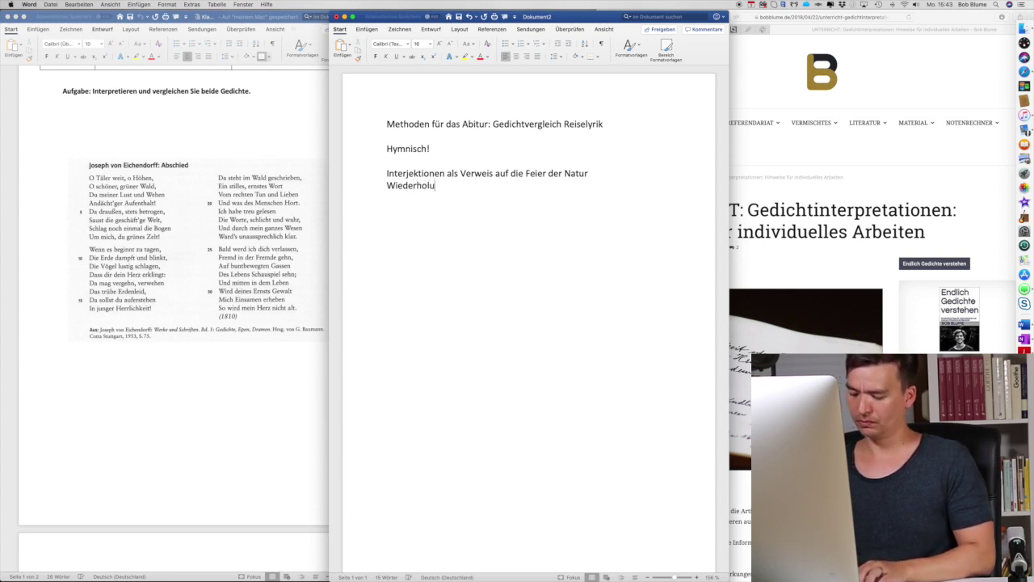
type("ngen bzw. ")
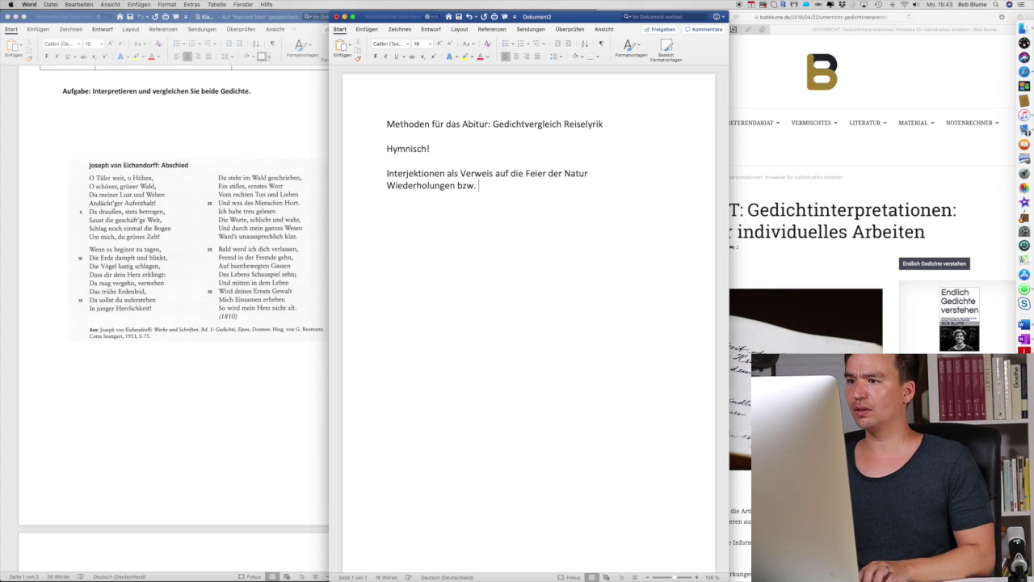
type("Geminatio")
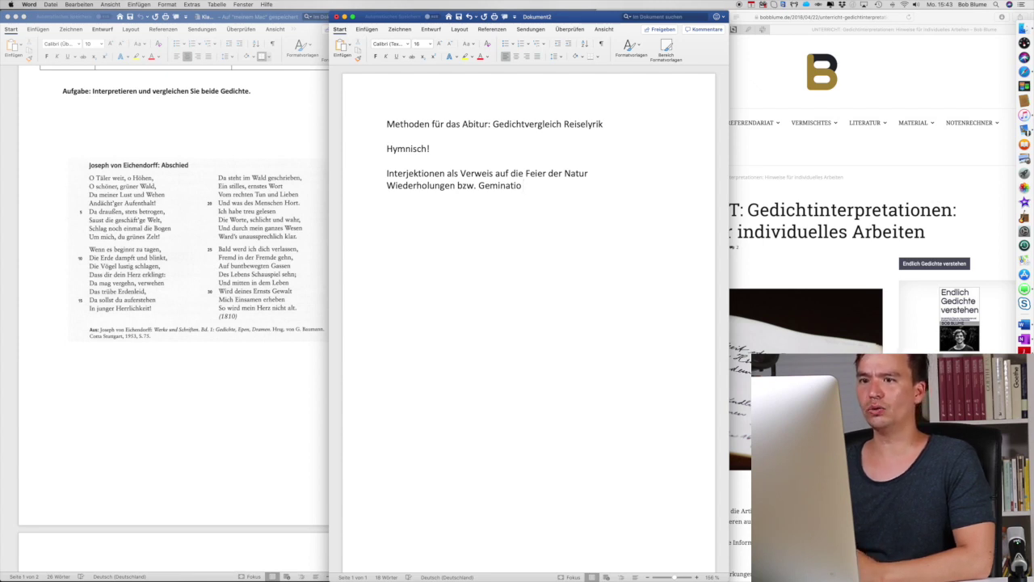
- Add the note '„Meiner“ → Possesivpronomen als direkter Verweis der Perspektive des lyrischen Ich', then a blank line
key("Return")
key("Return")
type("Mei")
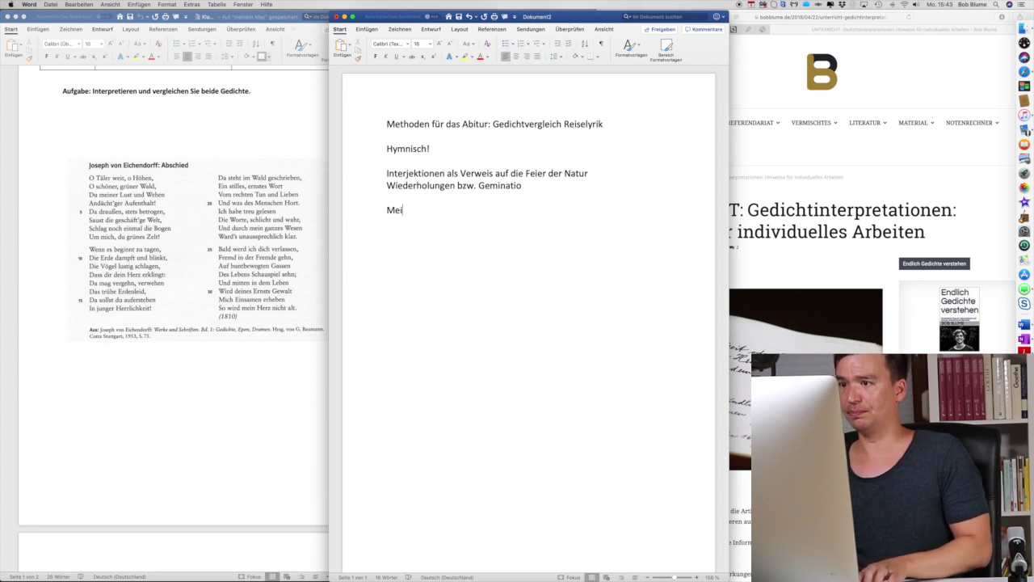
type("ner„Meiner“ ")
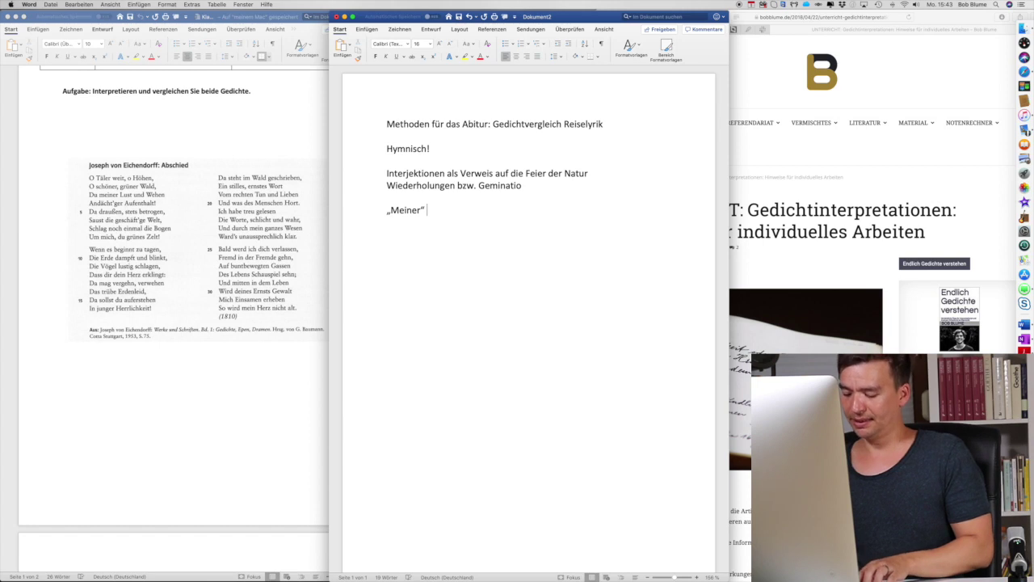
type(">")
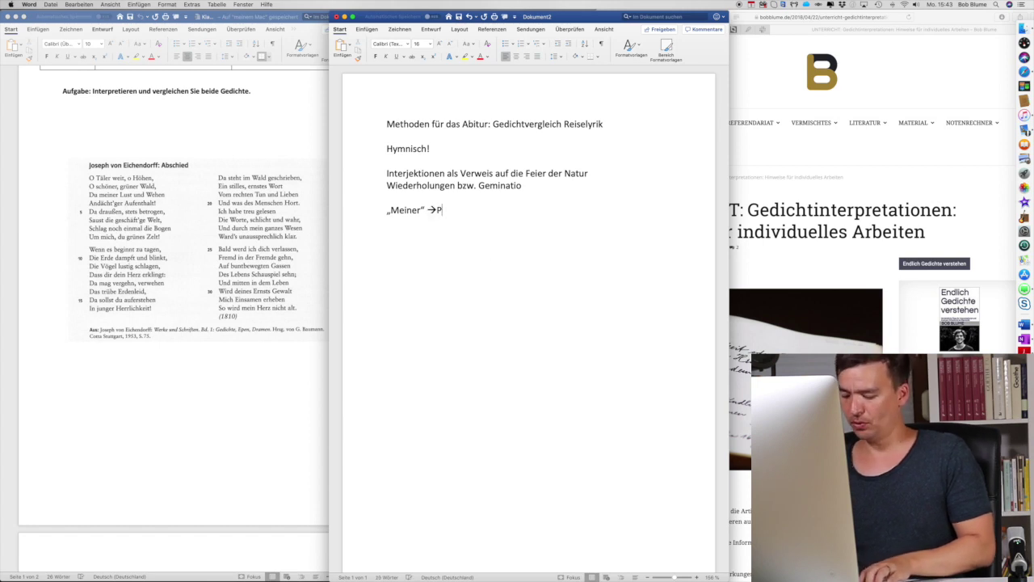
type("esiv")
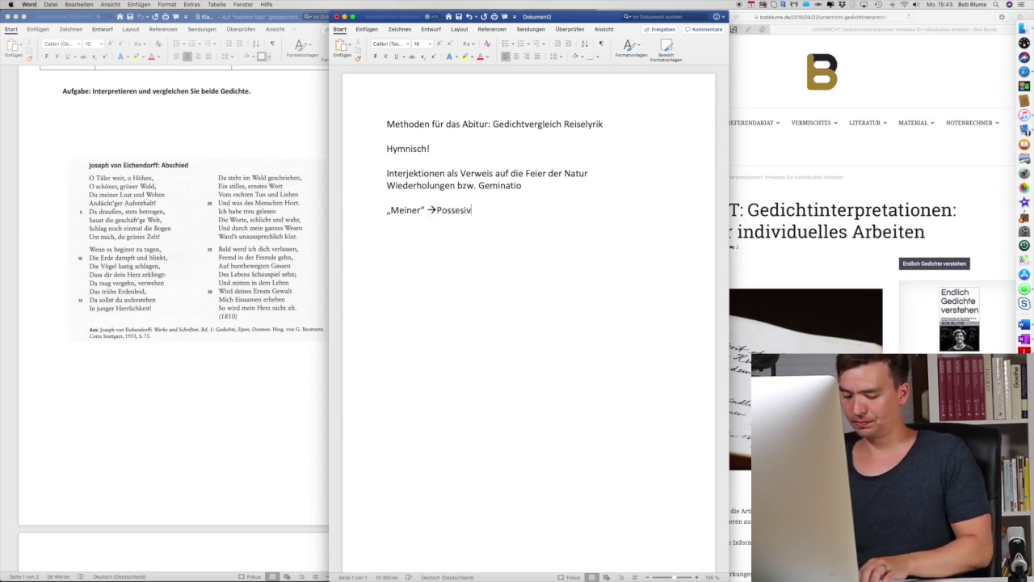
type("pronomen")
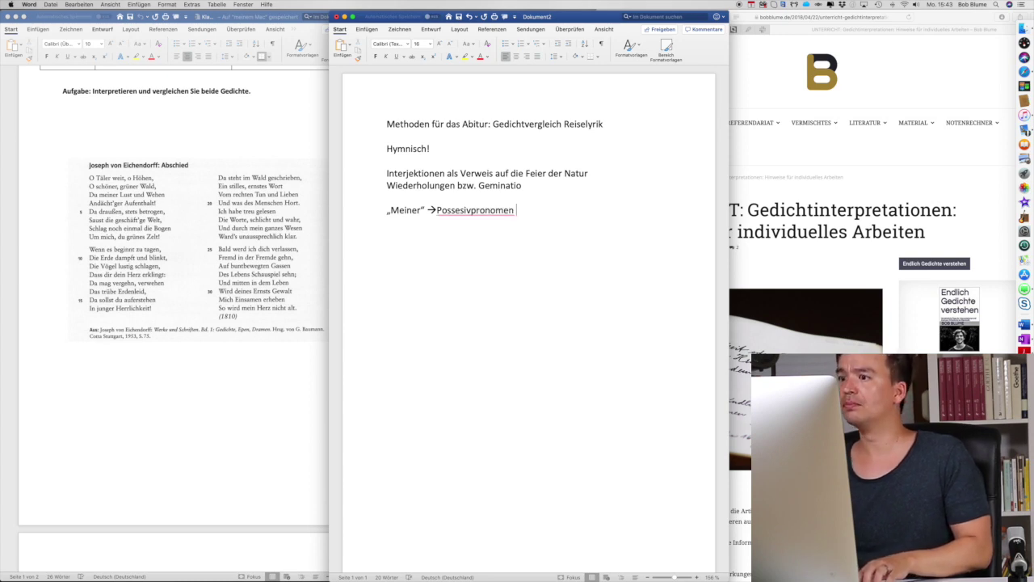
key("BackSpace")
key("BackSpace")
key("BackSpace")
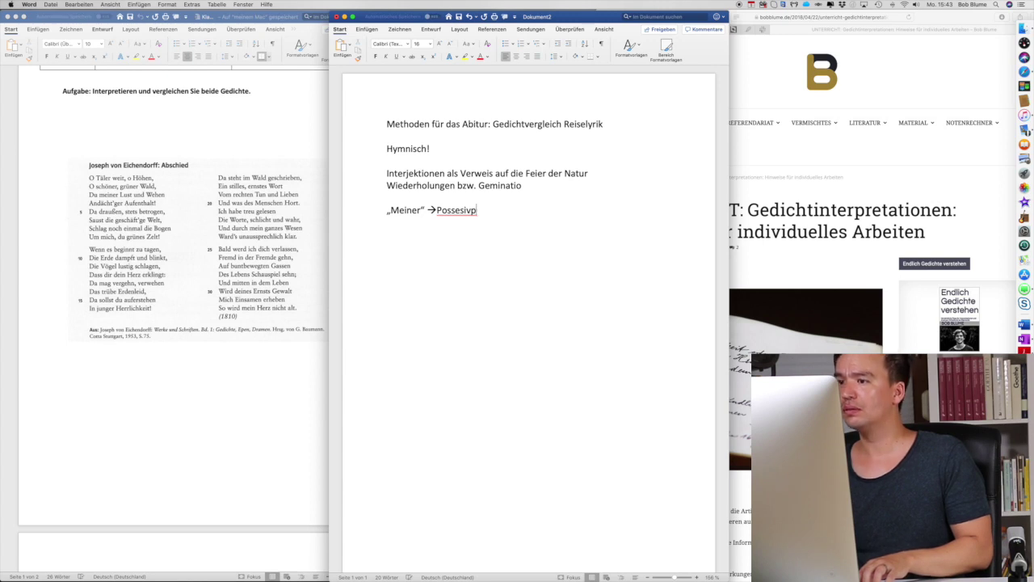
type("ronomen ")
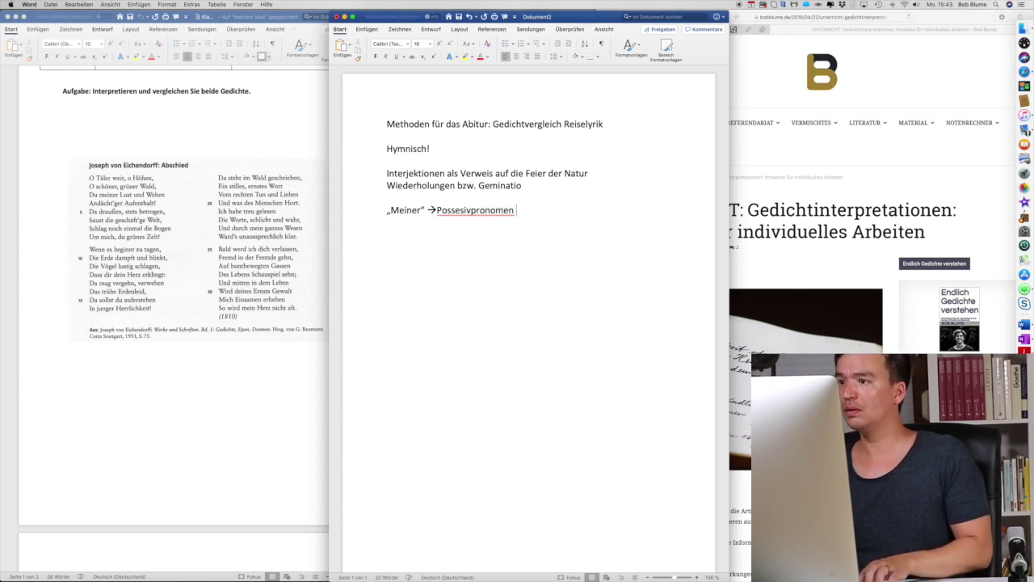
type("als di")
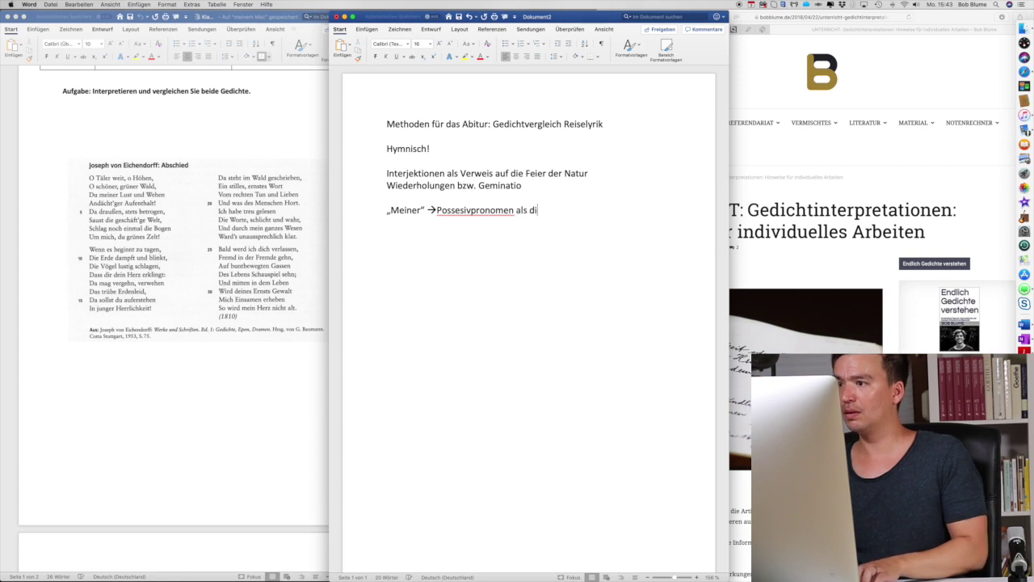
type("rekter Verweis der PÜer")
key("BackSpace")
key("BackSpace")
key("BackSpace")
type("erspektive des lyrischen Ich")
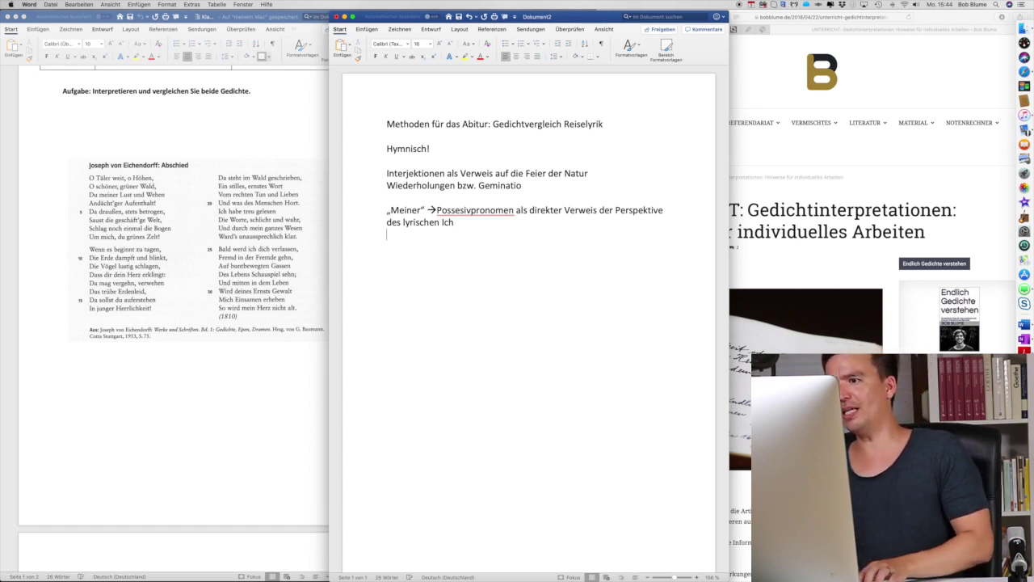
key("Return")
key("Return")
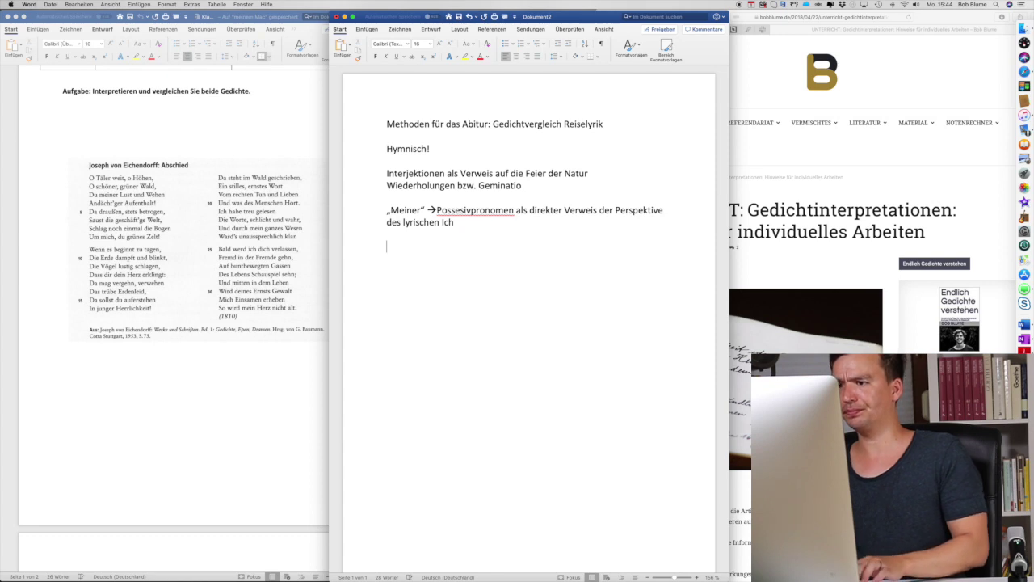
- Add the lines 'Antithese' and 'Alliteration', followed by a blank line
type("Antithese")
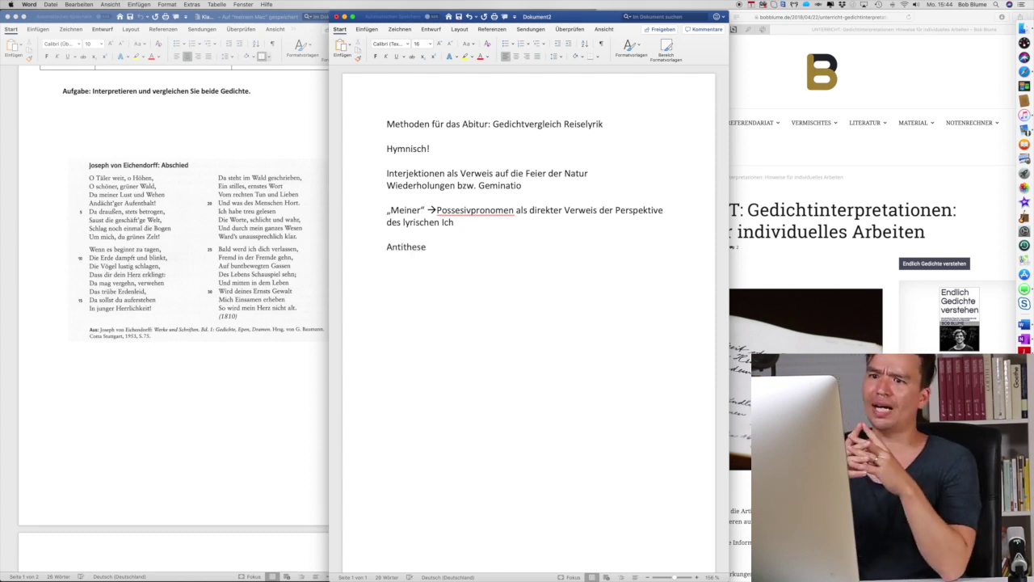
key("Return")
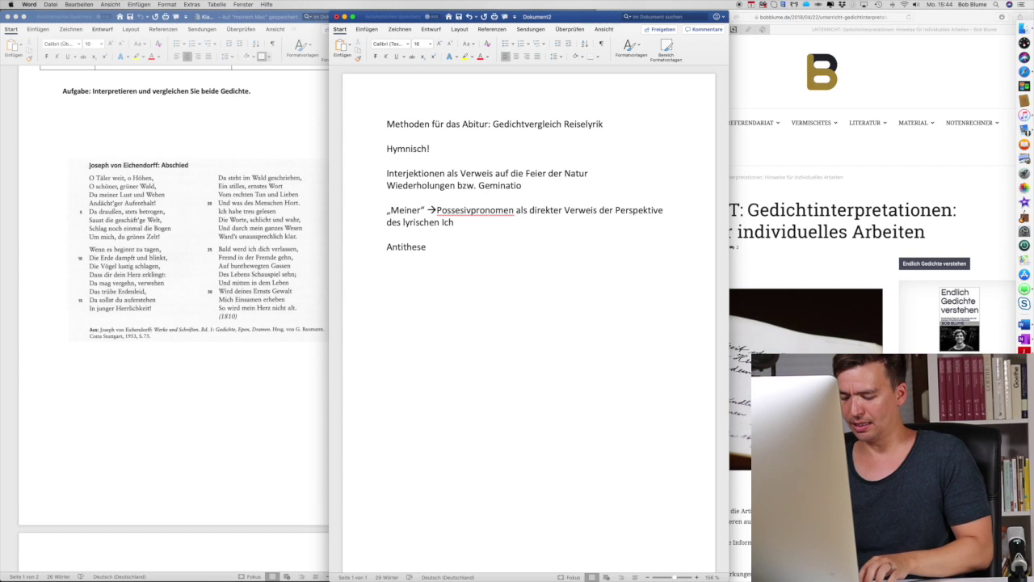
type("Alliteratu")
key("BackSpace")
type("i")
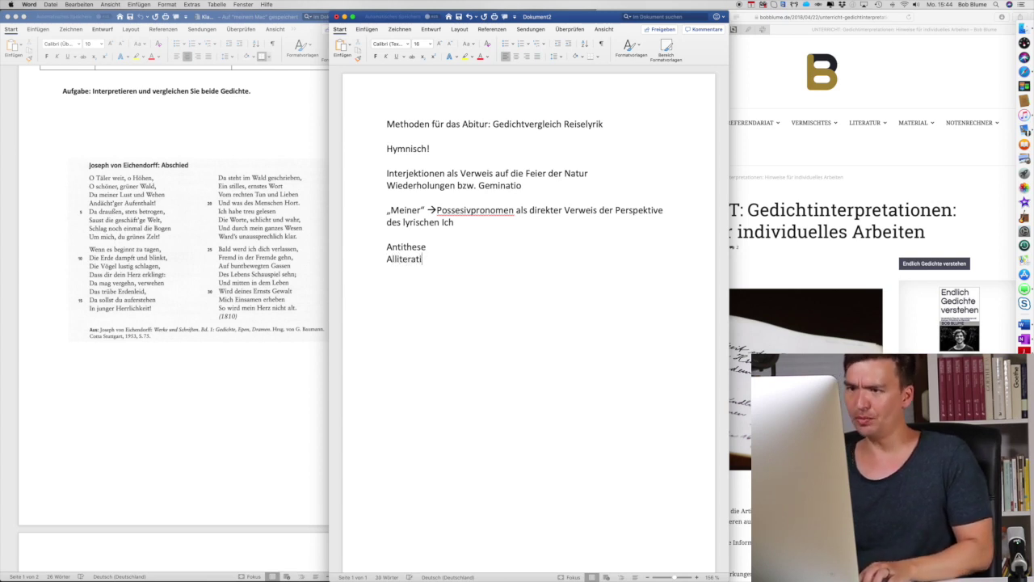
type("on")
key("Return")
key("Return")
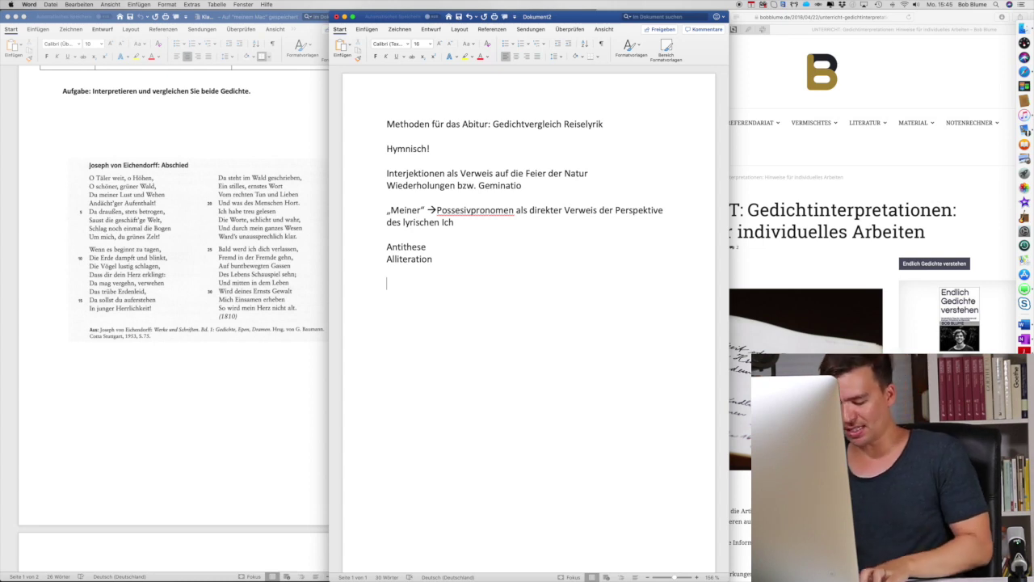
- Type the note 'Direkte Ansprache an die Natur zeigt die tiefe Verbundenheit des lyrischen Ich'
type("Direkte Abspr")
key("BackSpace")
key("BackSpace")
key("BackSpace")
type("n")
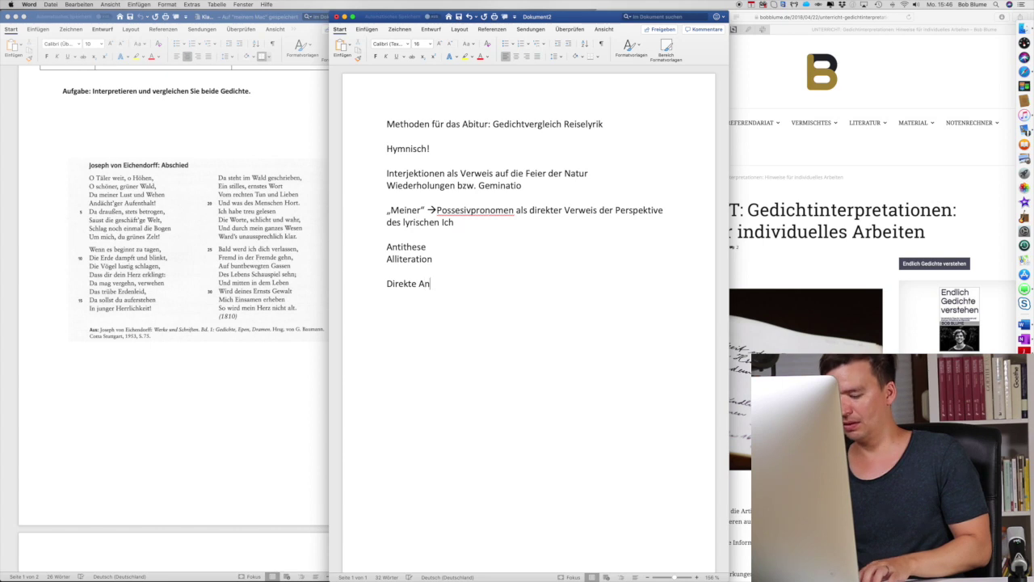
type("sprache an d")
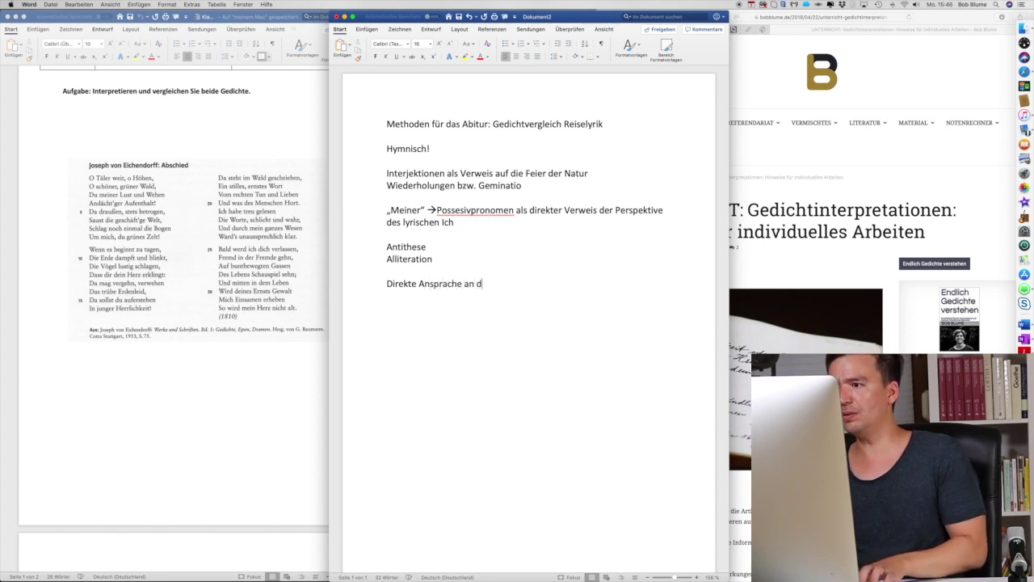
type("ie Natur zeigt die tiefe")
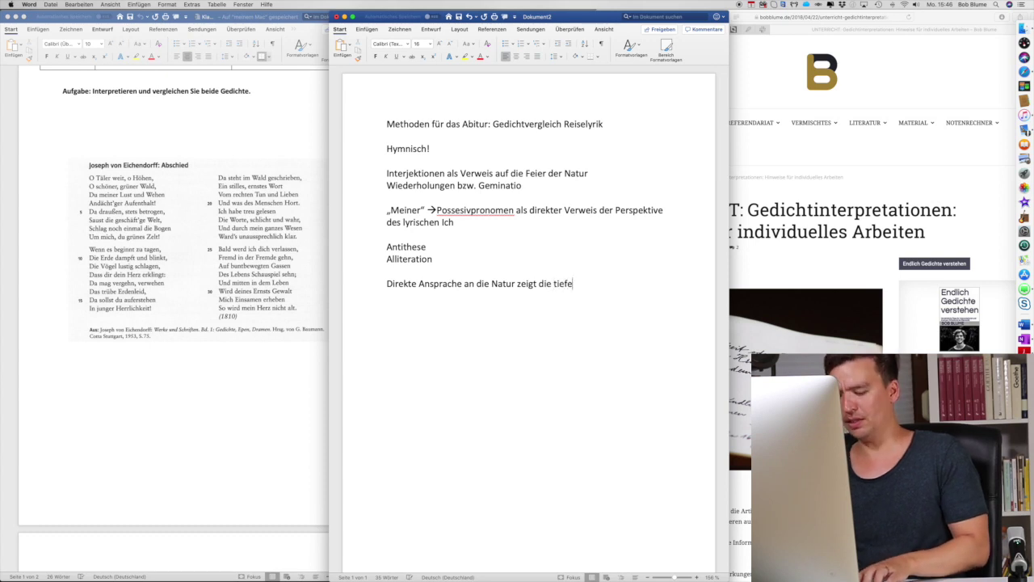
type(" Verbundenheit des lyrischen Ich")
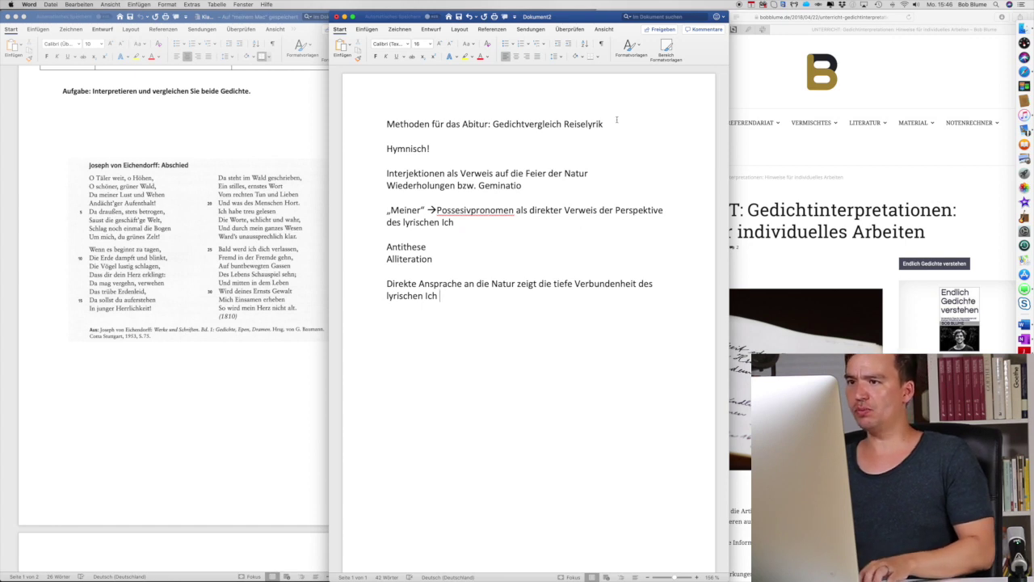
- Add a 'Deutungshypothese' heading under the title, starting 'Das lyrische Ich feiert die Natur als Refugium'
key("Return")
type("eutungshypothese")
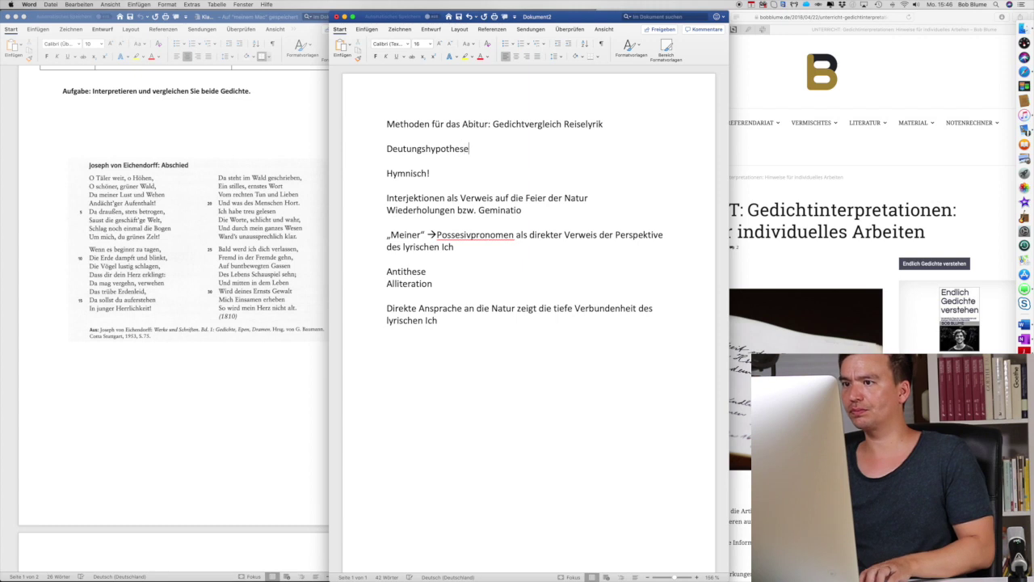
key("Return")
type("Das lyrische Ich feiert die")
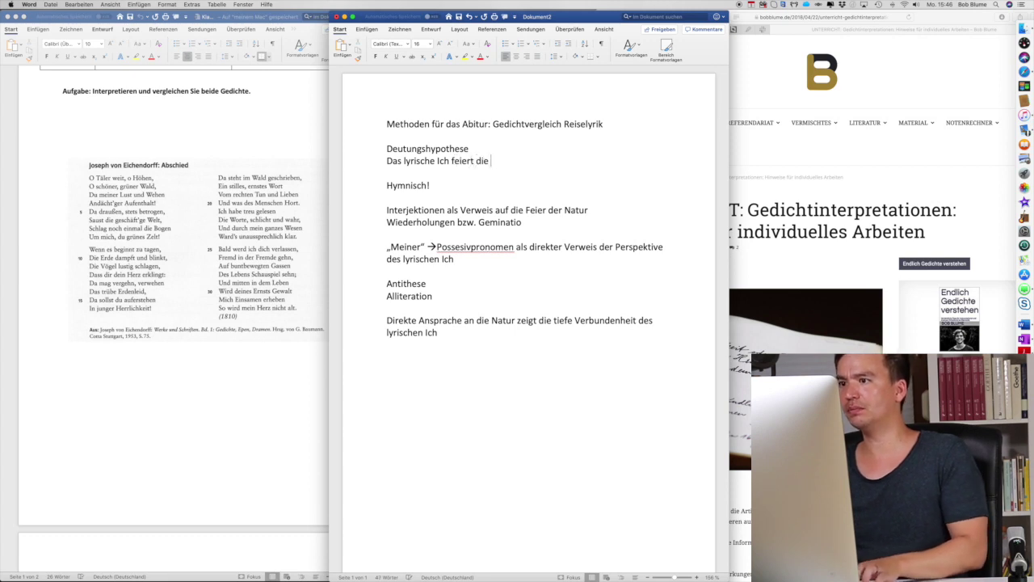
type("Nat")
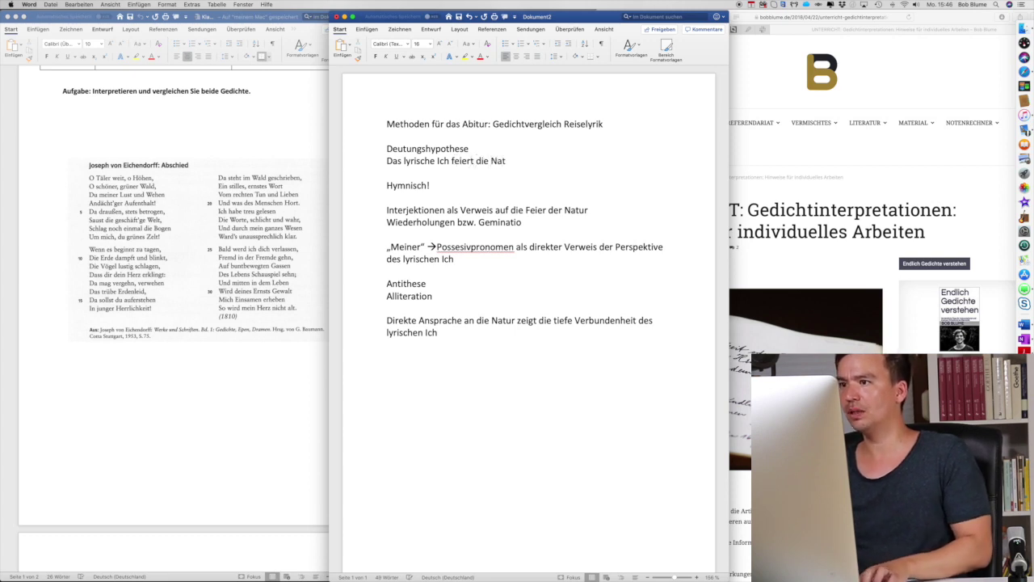
type("ur als Refu")
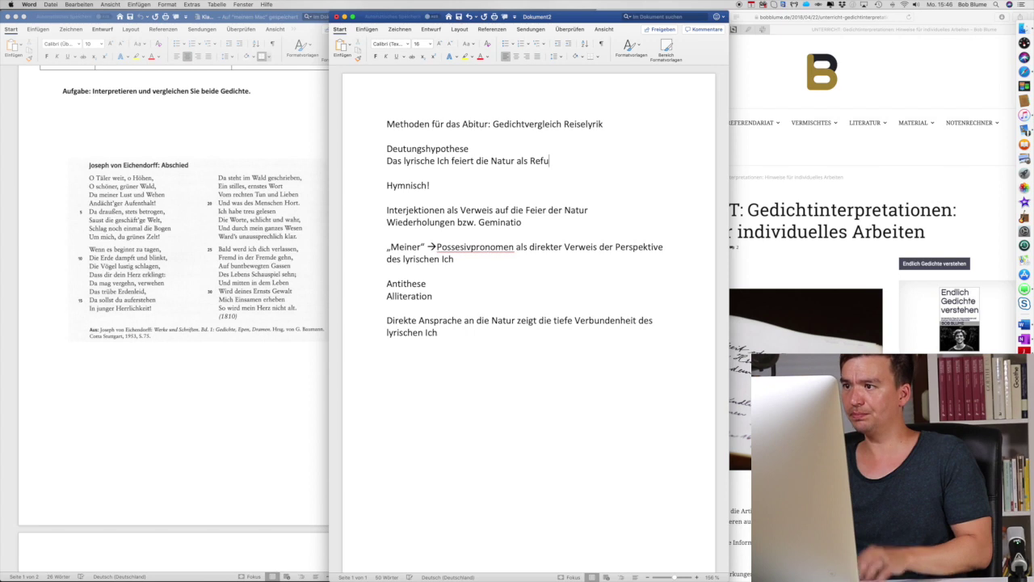
type("gium vor der")
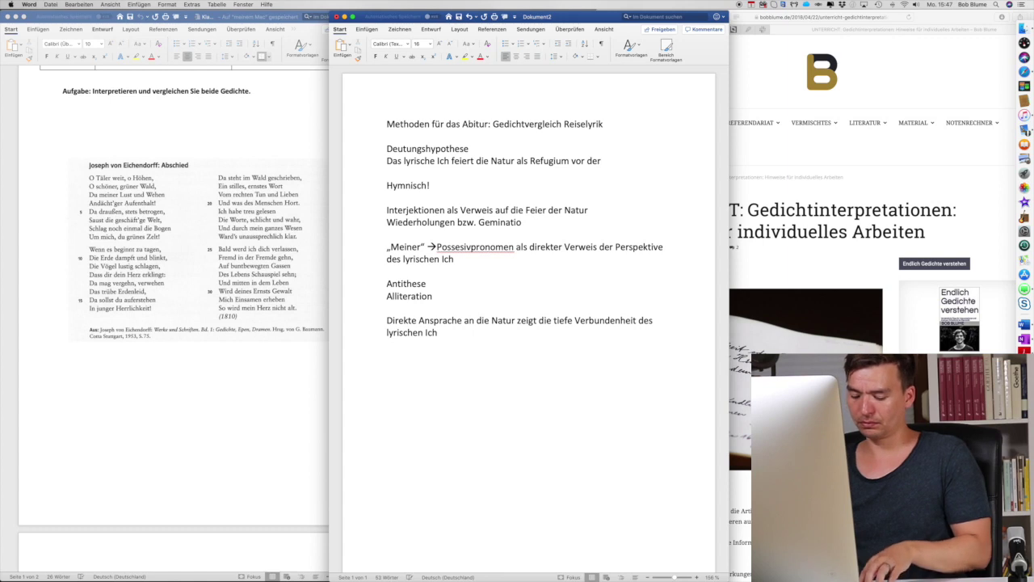
- Complete the hypothesis so it ends '…Refugium vor der Stadt'
type("Stadt")
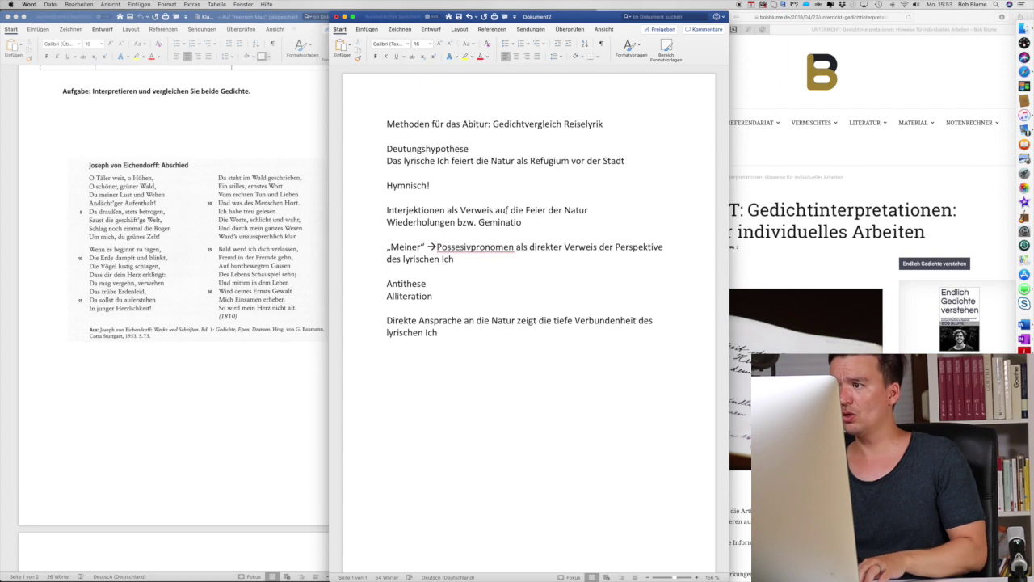
- Extend the hypothesis with 'und als Mittelpunkt eines lustvollen Lebens'
type(" und als")
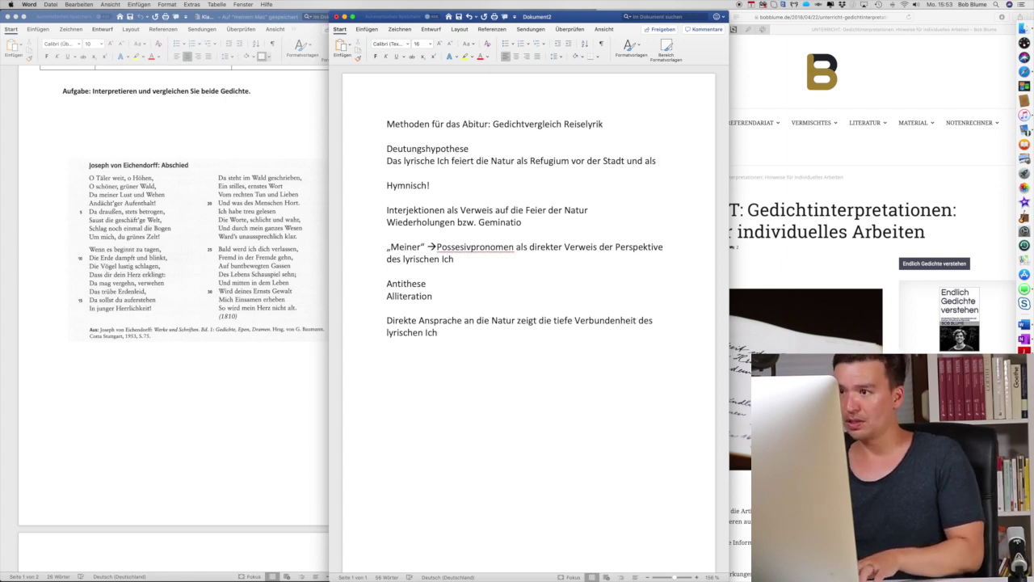
type("Mittelpu")
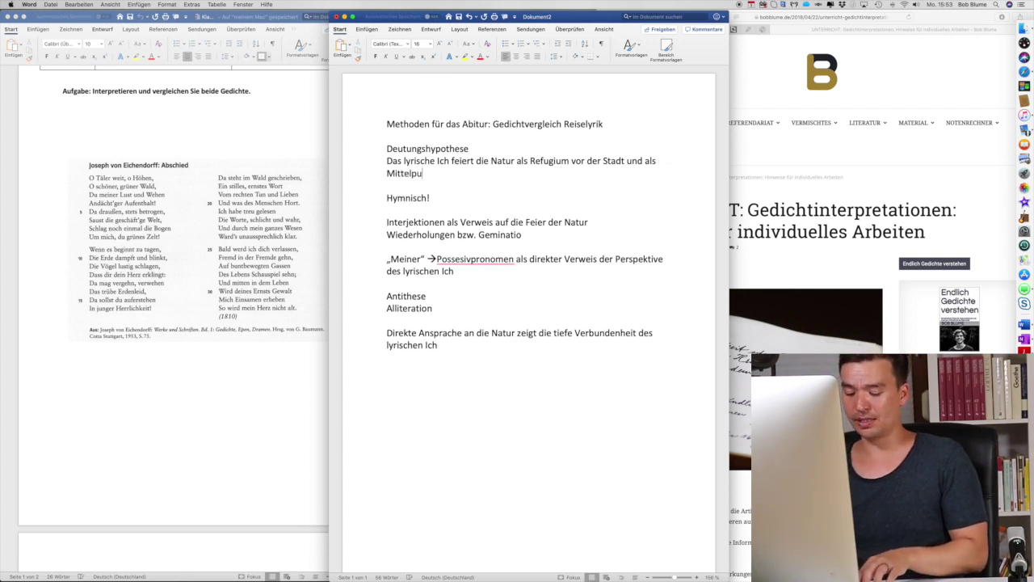
type("nkt eines ")
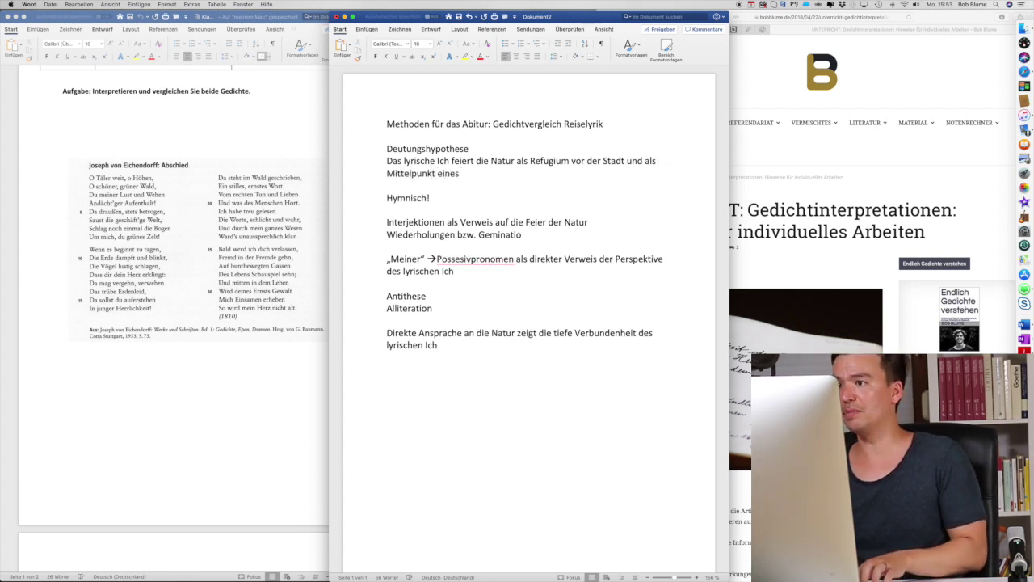
type("lustvollen Lebens")
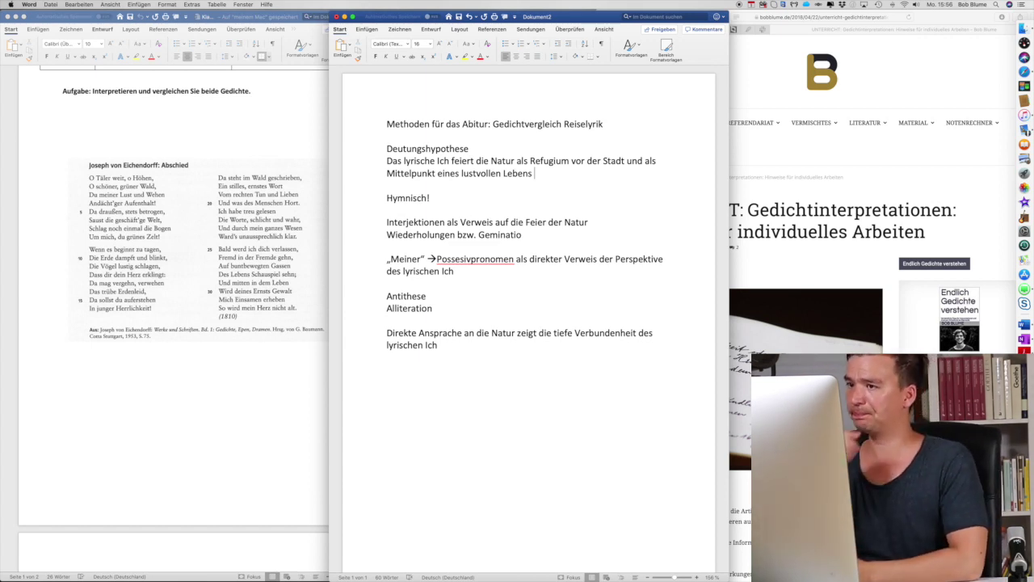
- Insert the poem title „Abschied“ on a new line beneath the document heading
left_click(578, 179)
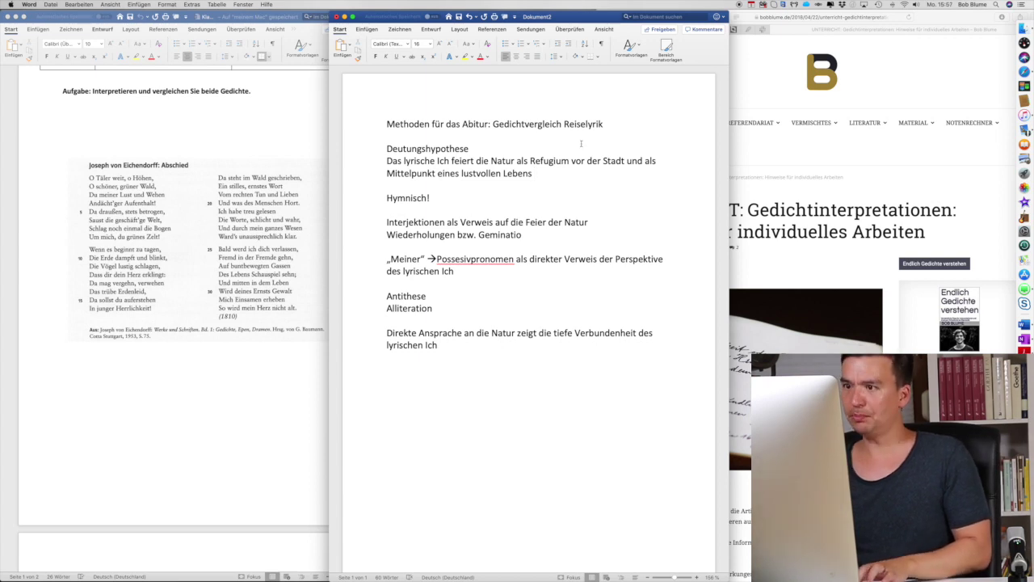
left_click(639, 125)
key("Return")
key("Return")
type("„Abschied\"")
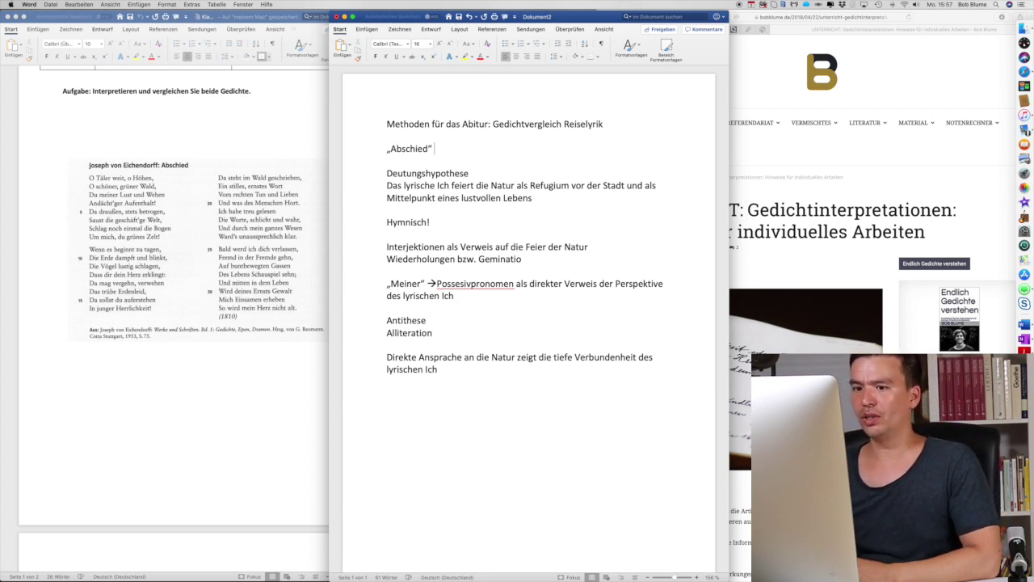
- At the end of the notes, add the second poem's title „Gegen Abend gerieten wir“ on its own line
scroll(348, 349, "down", 1)
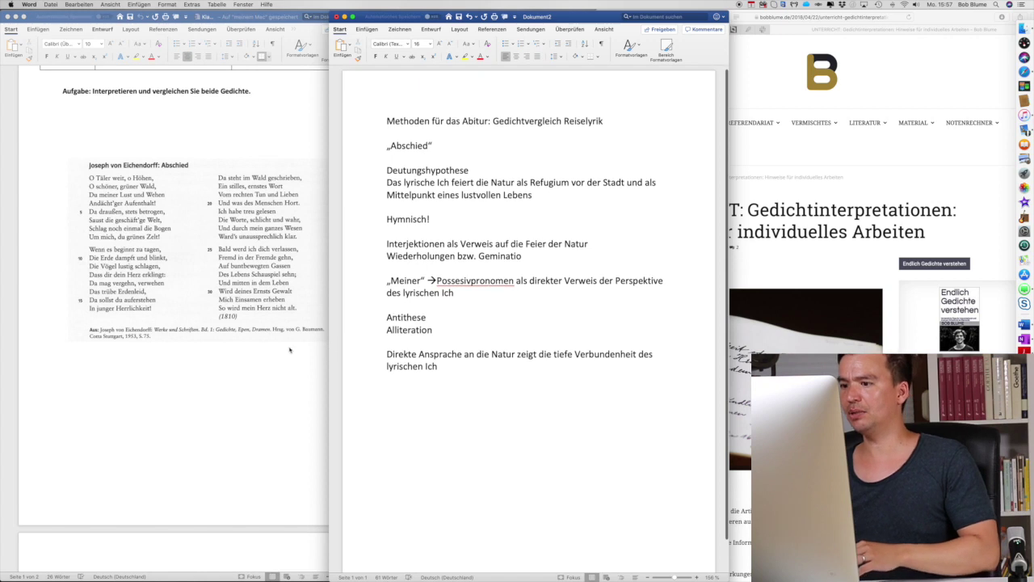
scroll(255, 350, "down", 3)
scroll(255, 350, "down", 3)
scroll(255, 349, "down", 2)
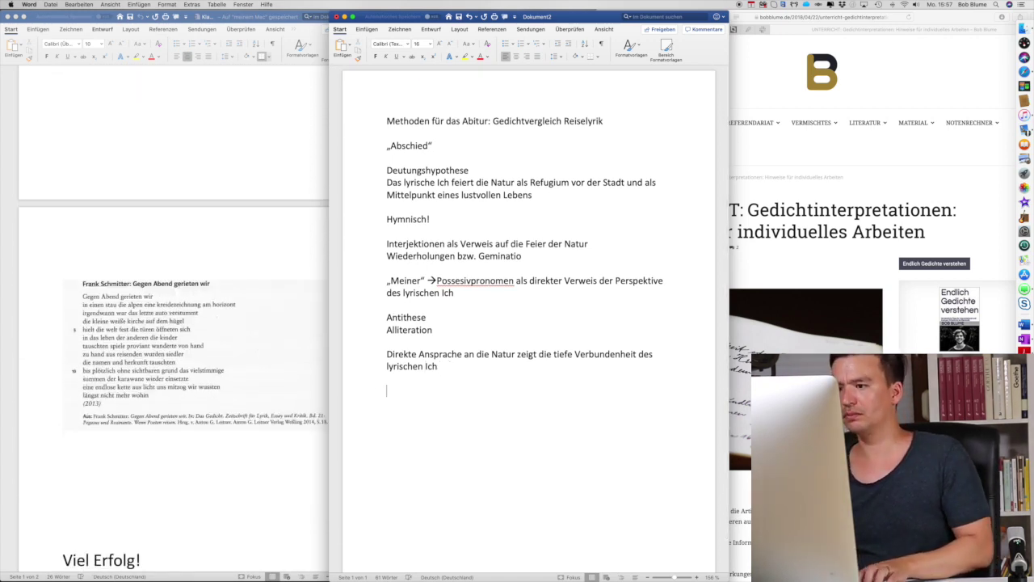
type("„Gegen Abend herie")
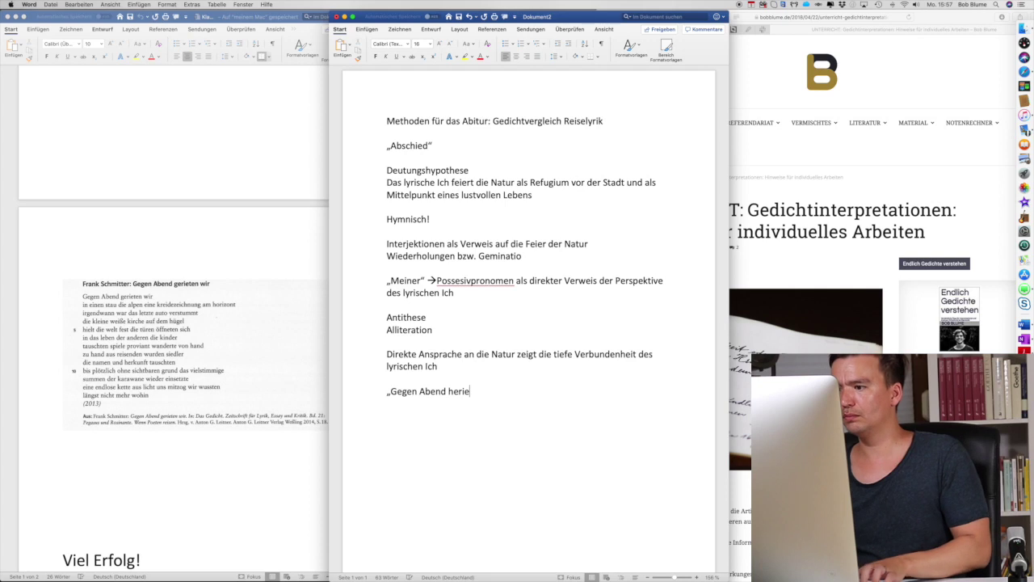
key("BackSpace")
key("BackSpace")
key("BackSpace")
type("gerieten wir“")
key("Return")
key("Return")
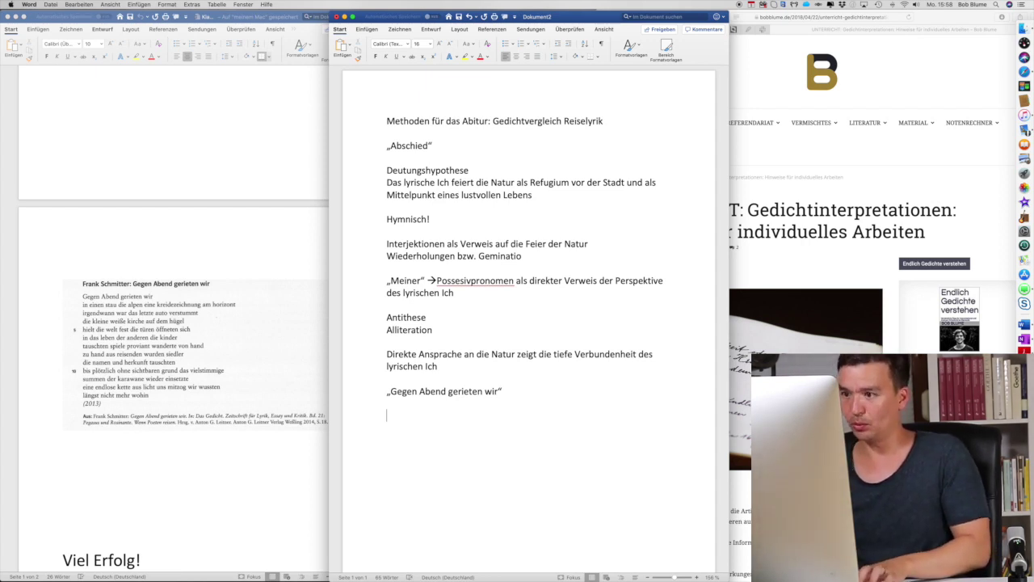
- Add the remark „Ohne Punkt und Komma“ on its own line below the poem title
key("Return")
key("Return")
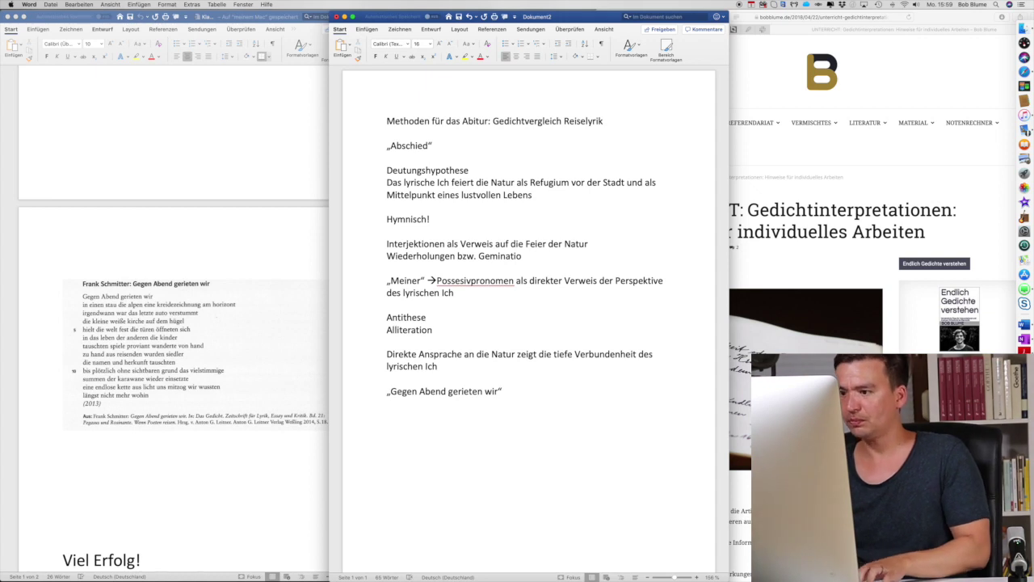
type("„Ohne Punkt d")
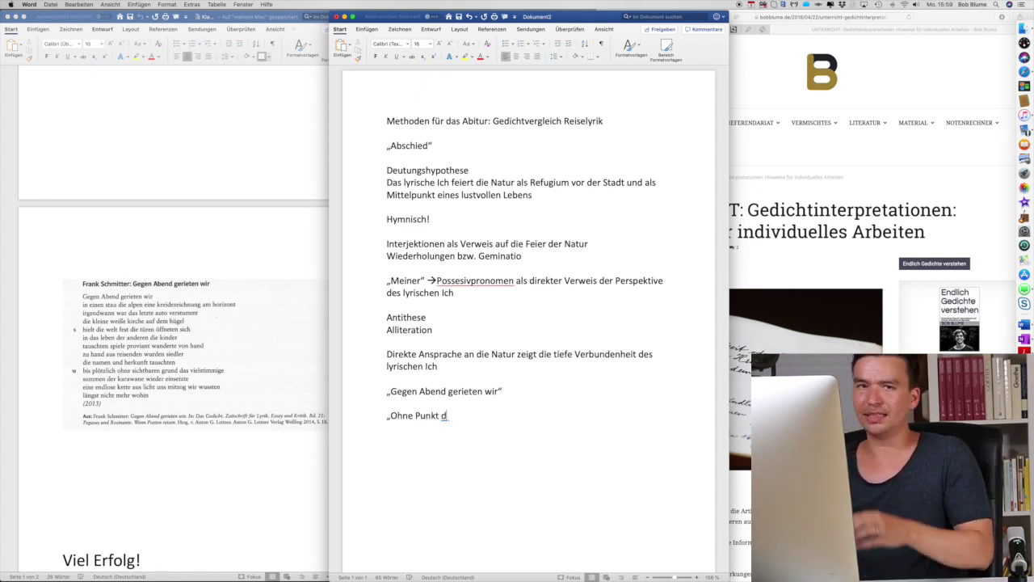
key("BackSpace")
type("und Komma“")
key("Return")
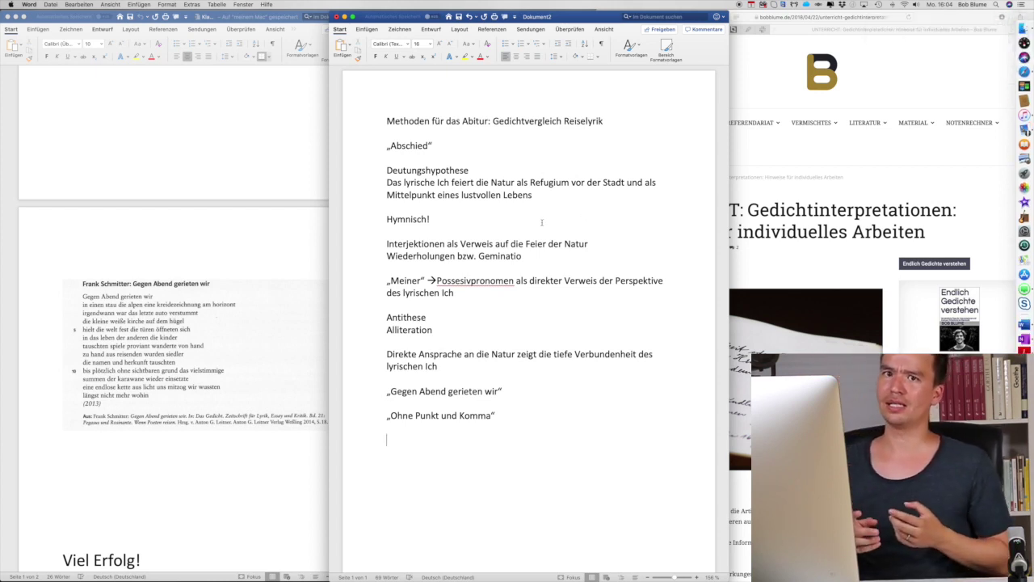
- Add empty lines below „Ohne Punkt und Komma“ for the next entry
key("Return")
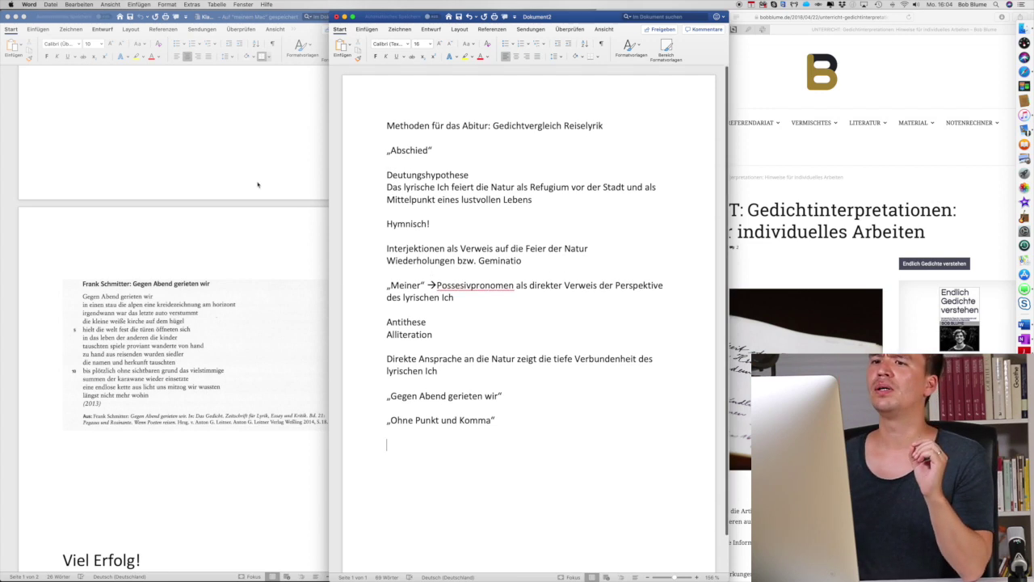
scroll(256, 185, "up", 5)
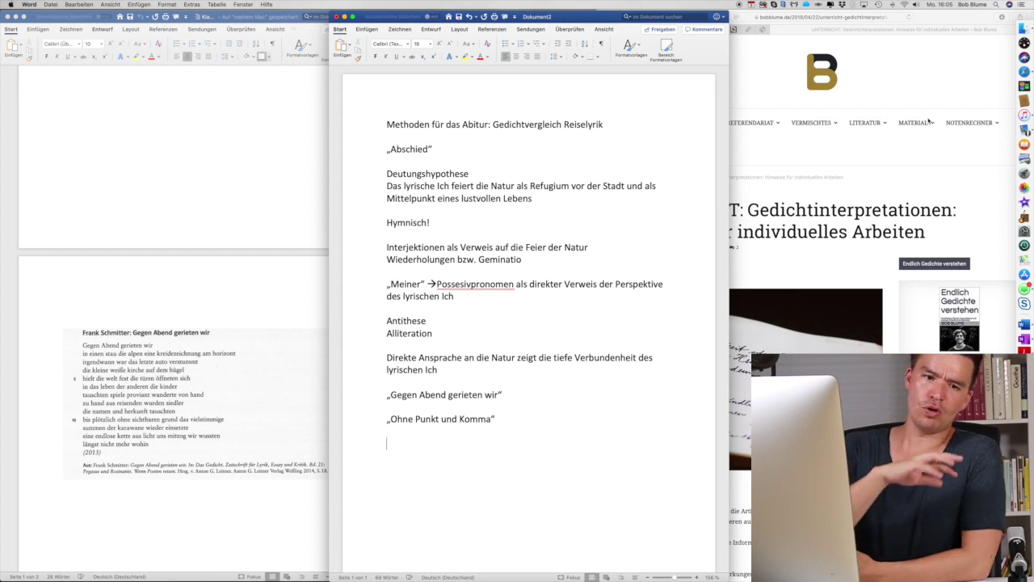
key("Return")
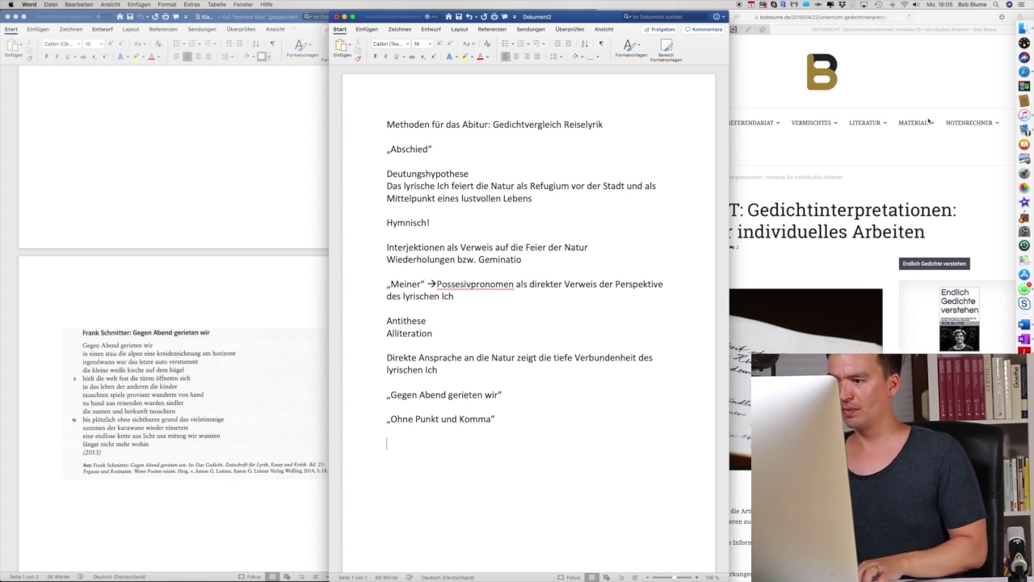
- Add heading 'Kategorien des Vergleichs' listing Reise, Abschied/ Reisetätigkeit (Unterwegs sein), Individuum/ Kollektiv, Aktivität/ Passivität
type("Kategorie")
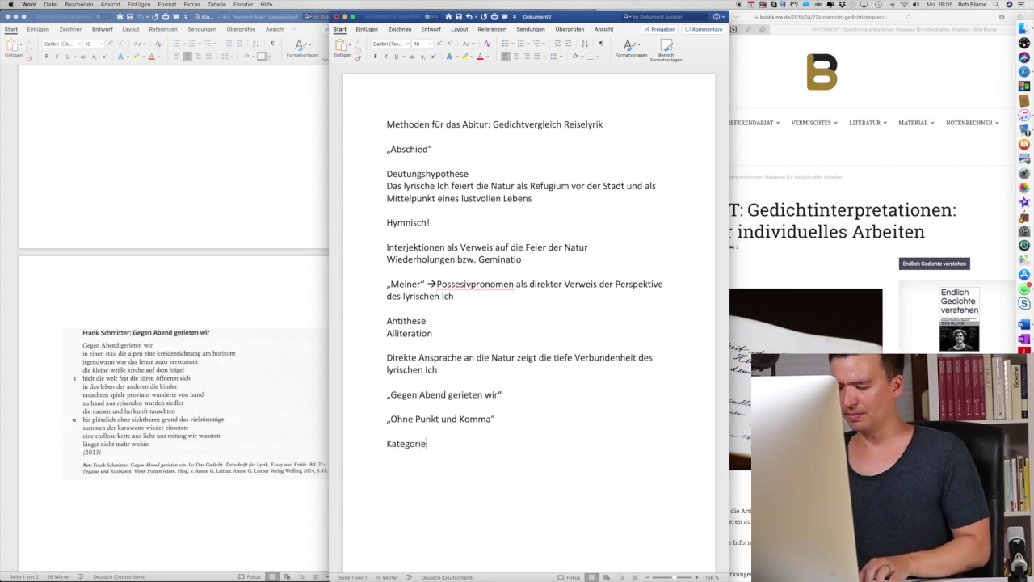
type("n des V")
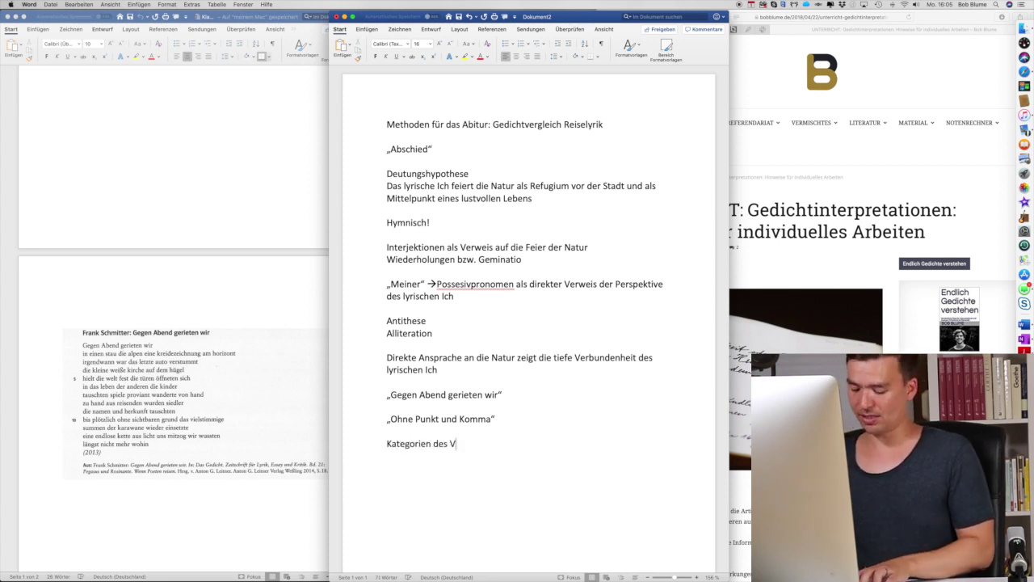
type("ergleichs")
key("Return")
type("Reise")
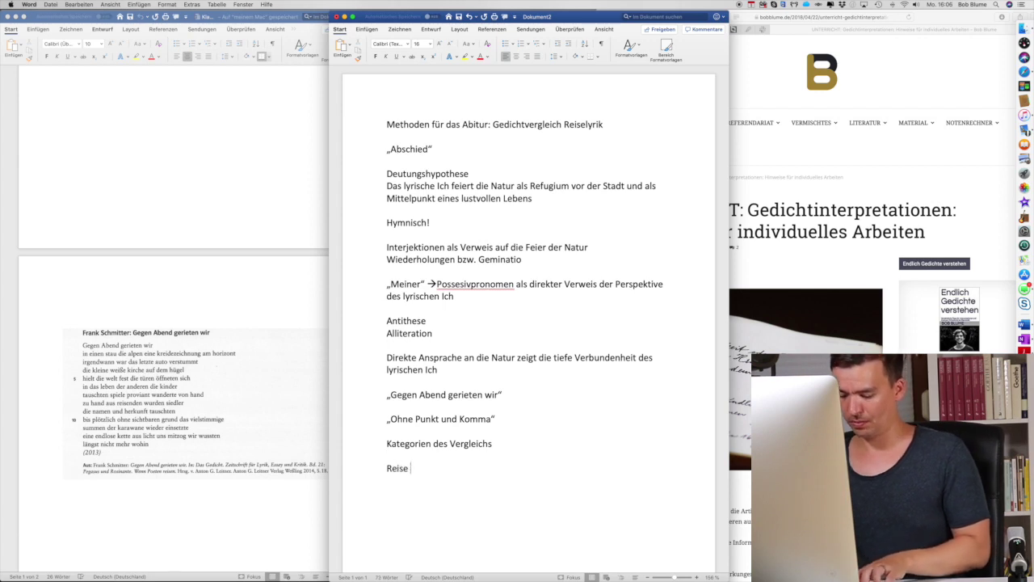
type("Abschied")
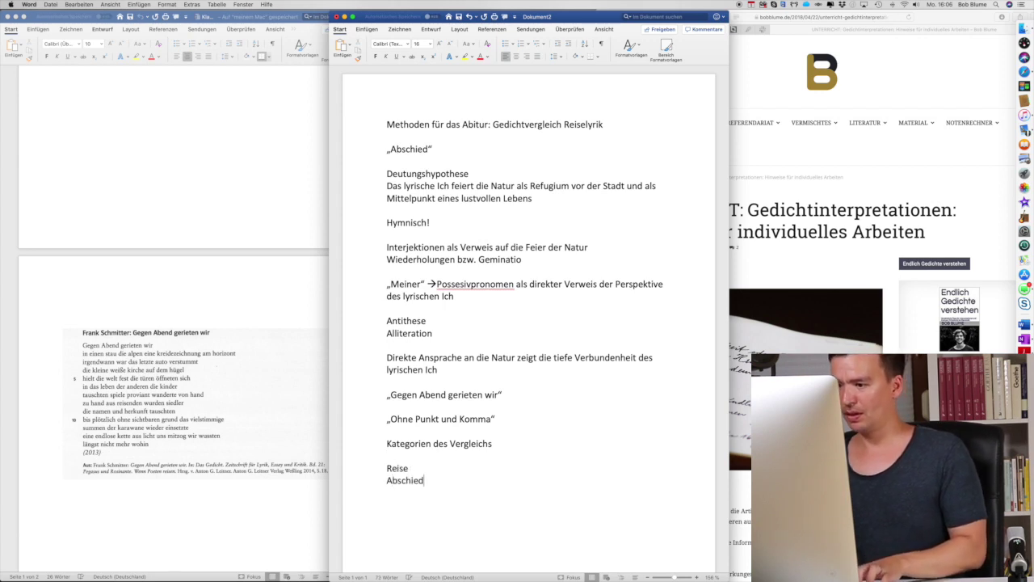
type("/ R")
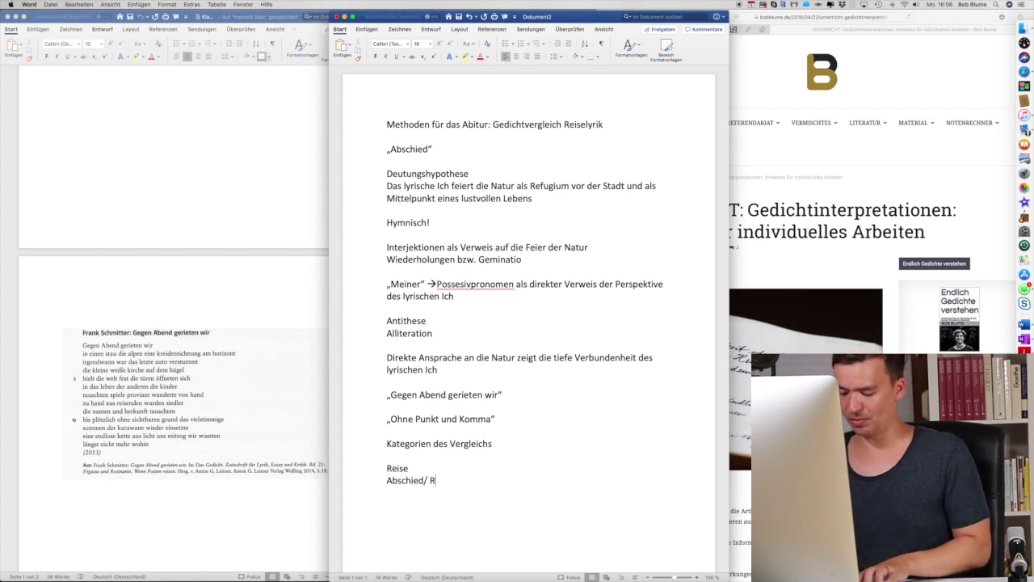
type("eisetätigkeit ")
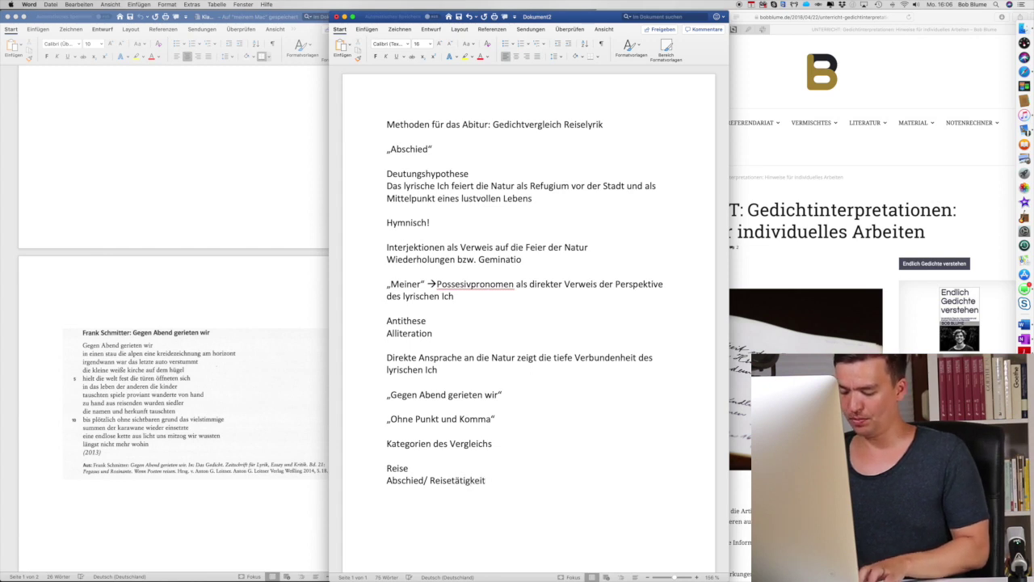
type("(Unter")
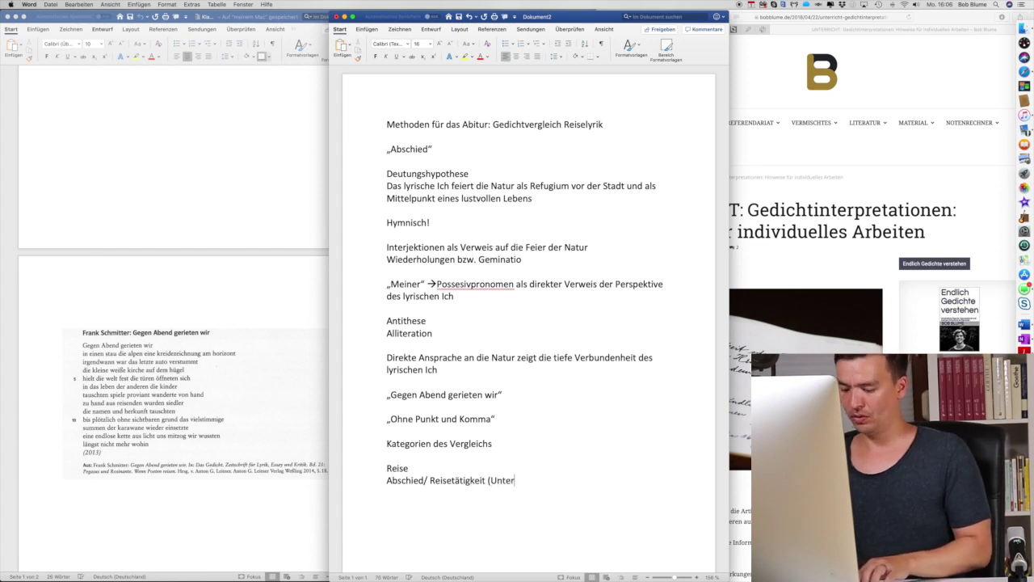
type(" sein)")
key("Return")
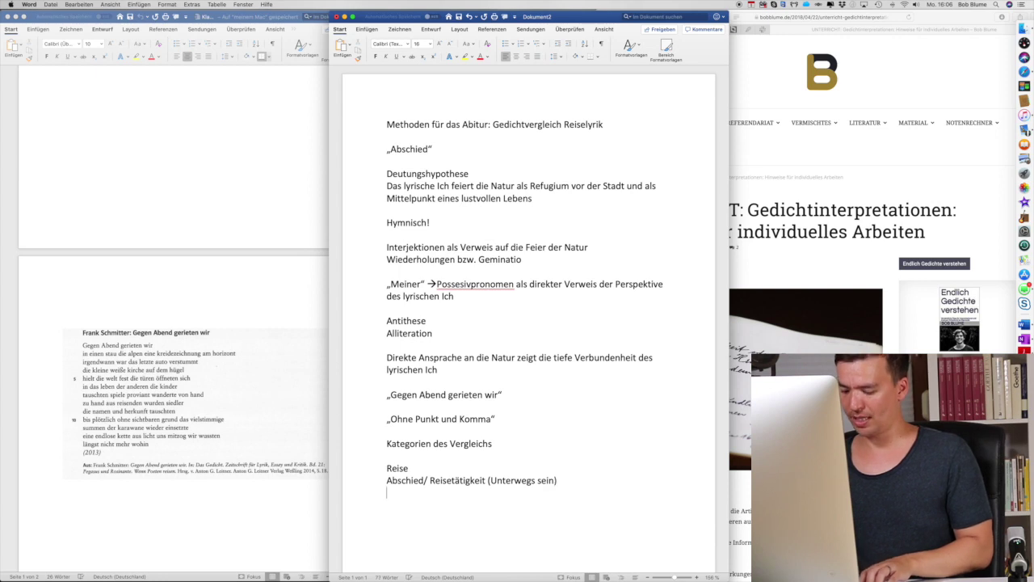
type("Individuum/ Kollektiv")
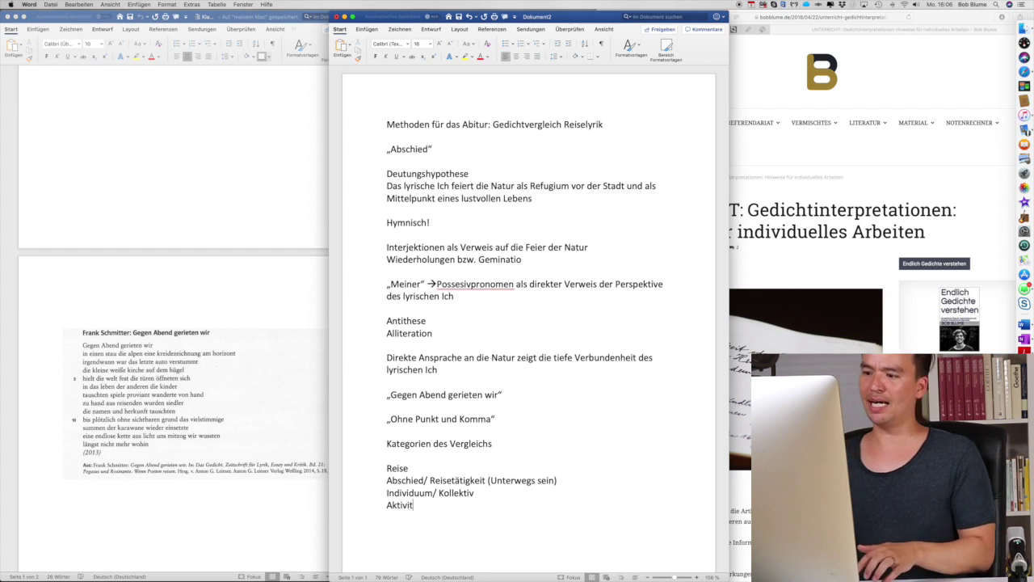
type("ät")
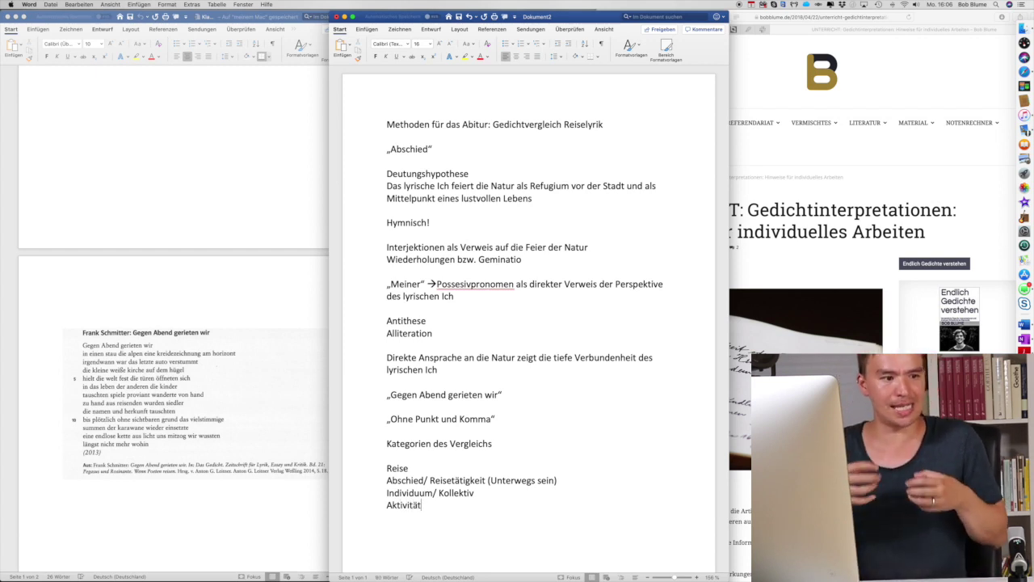
type("/ Passivität")
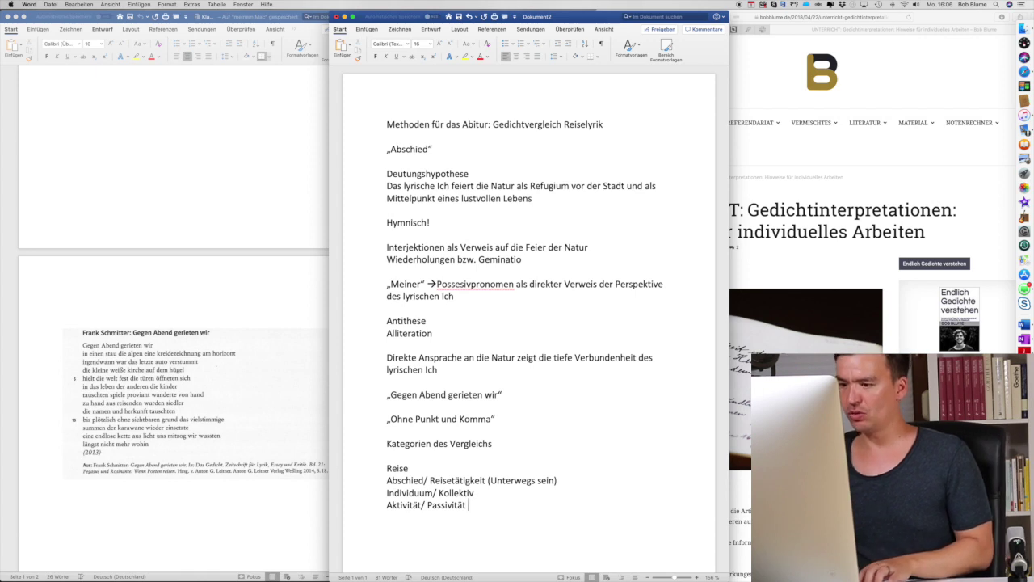
key("Return")
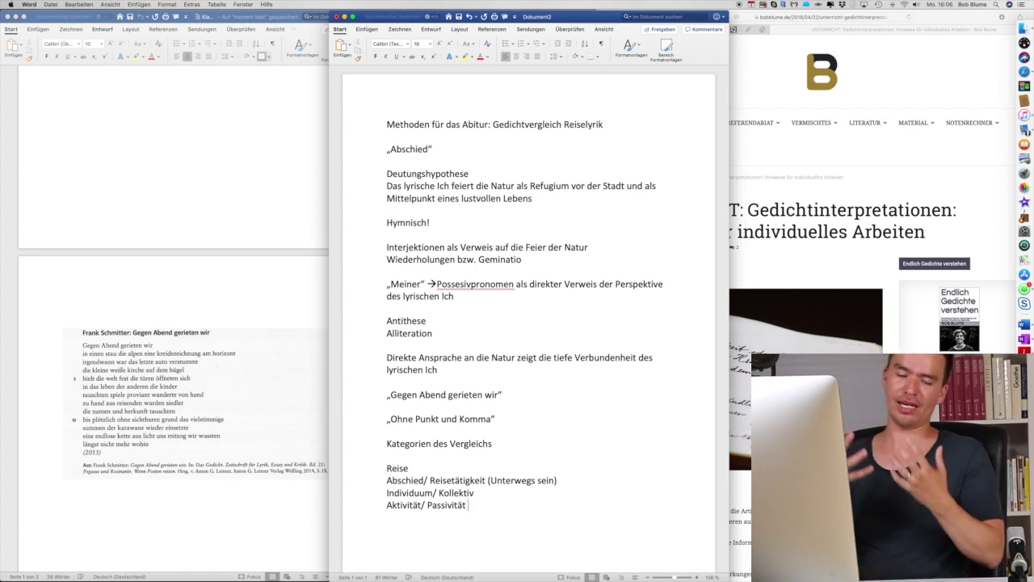